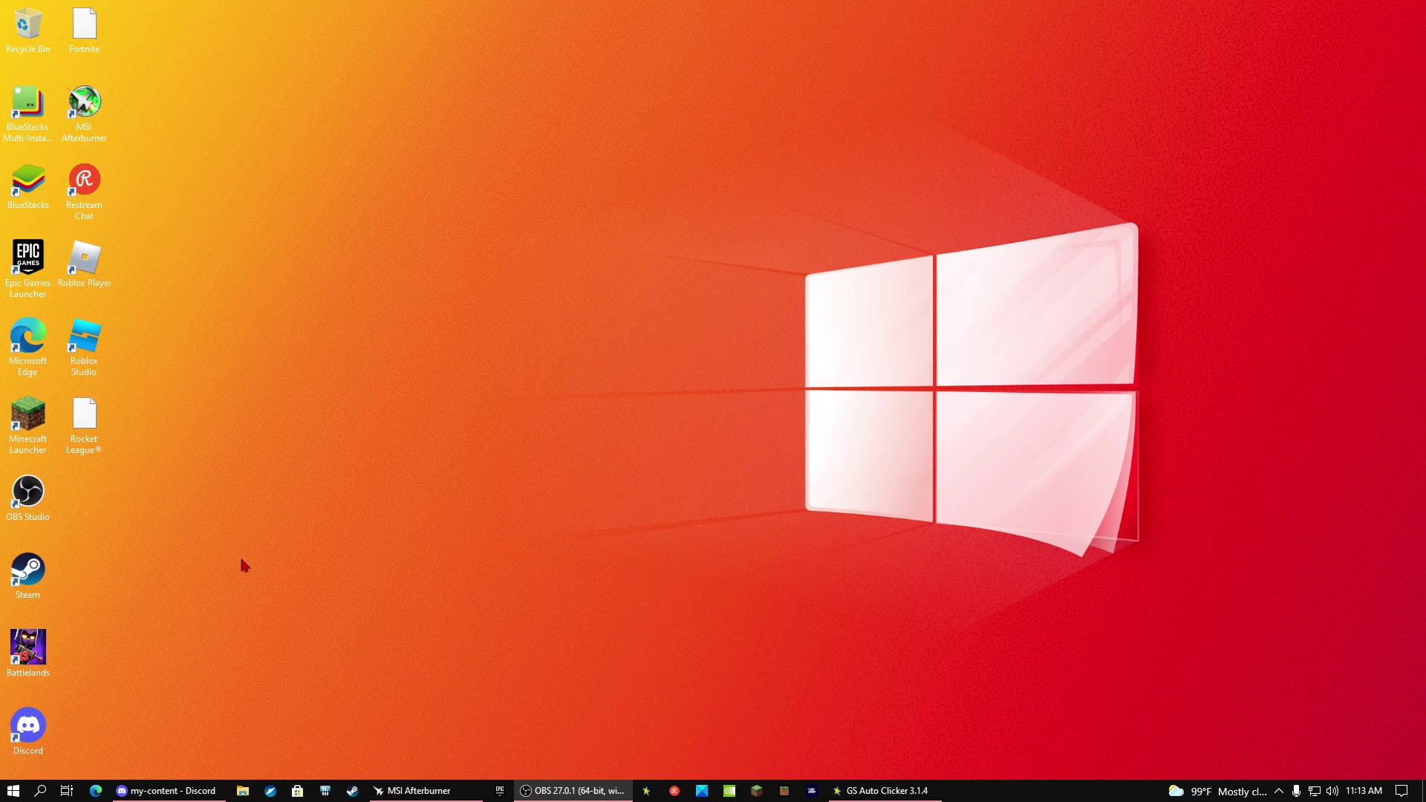
Step: Search Windows for 'windows sec' to find the Windows Security app
left_click(40, 790)
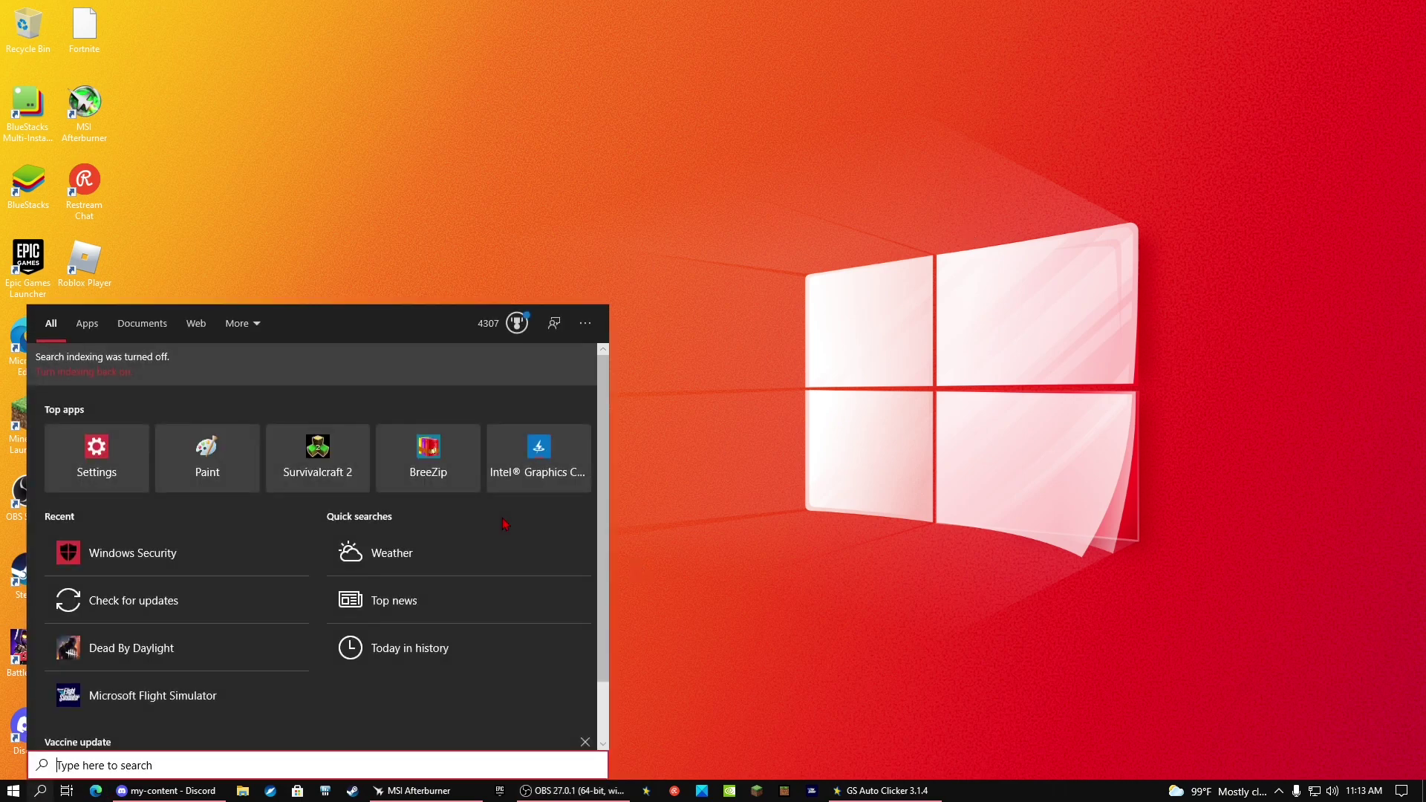
type("windows")
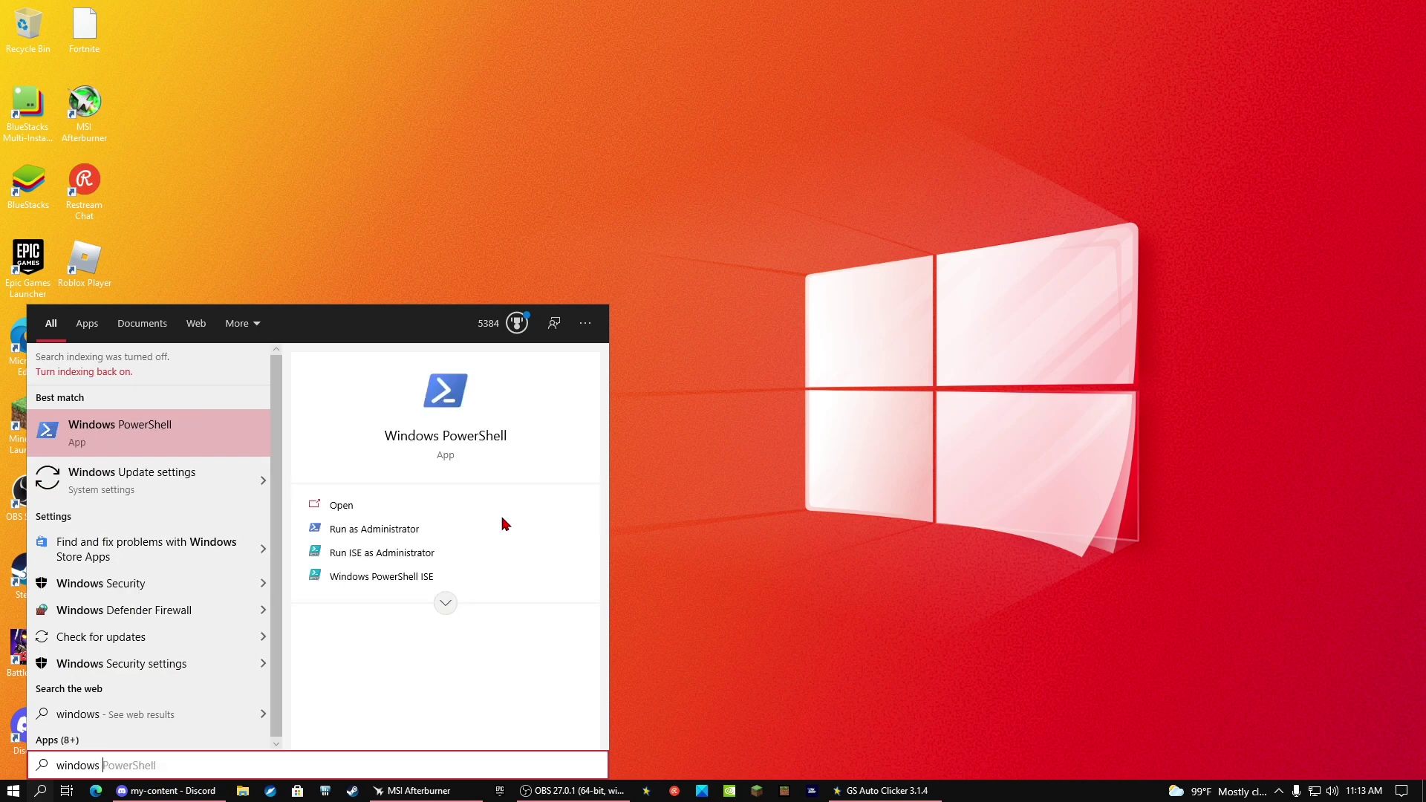
type(" sec")
Step: Launch Windows Security, restore and reposition its window, then go to Virus & threat protection
left_click(144, 453)
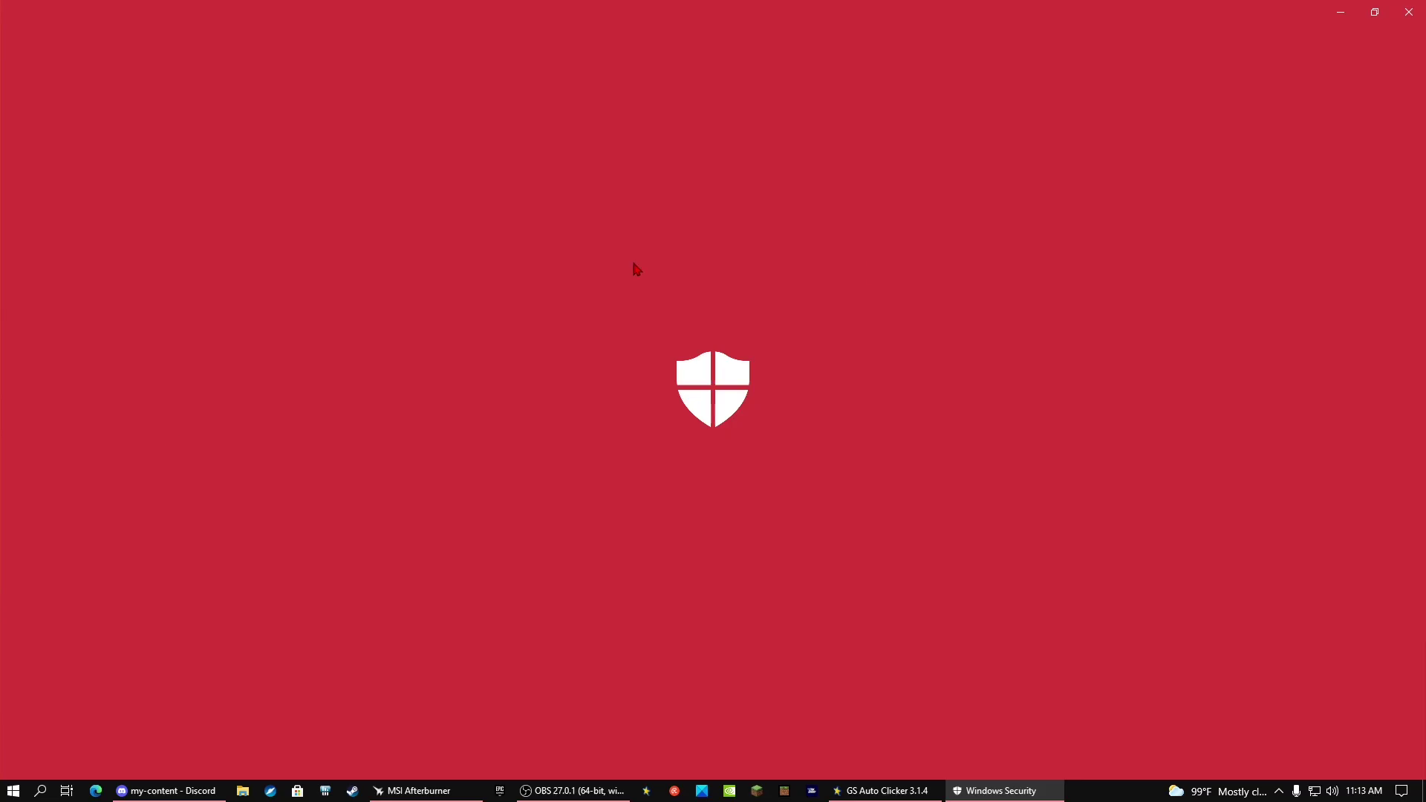
left_click(1375, 12)
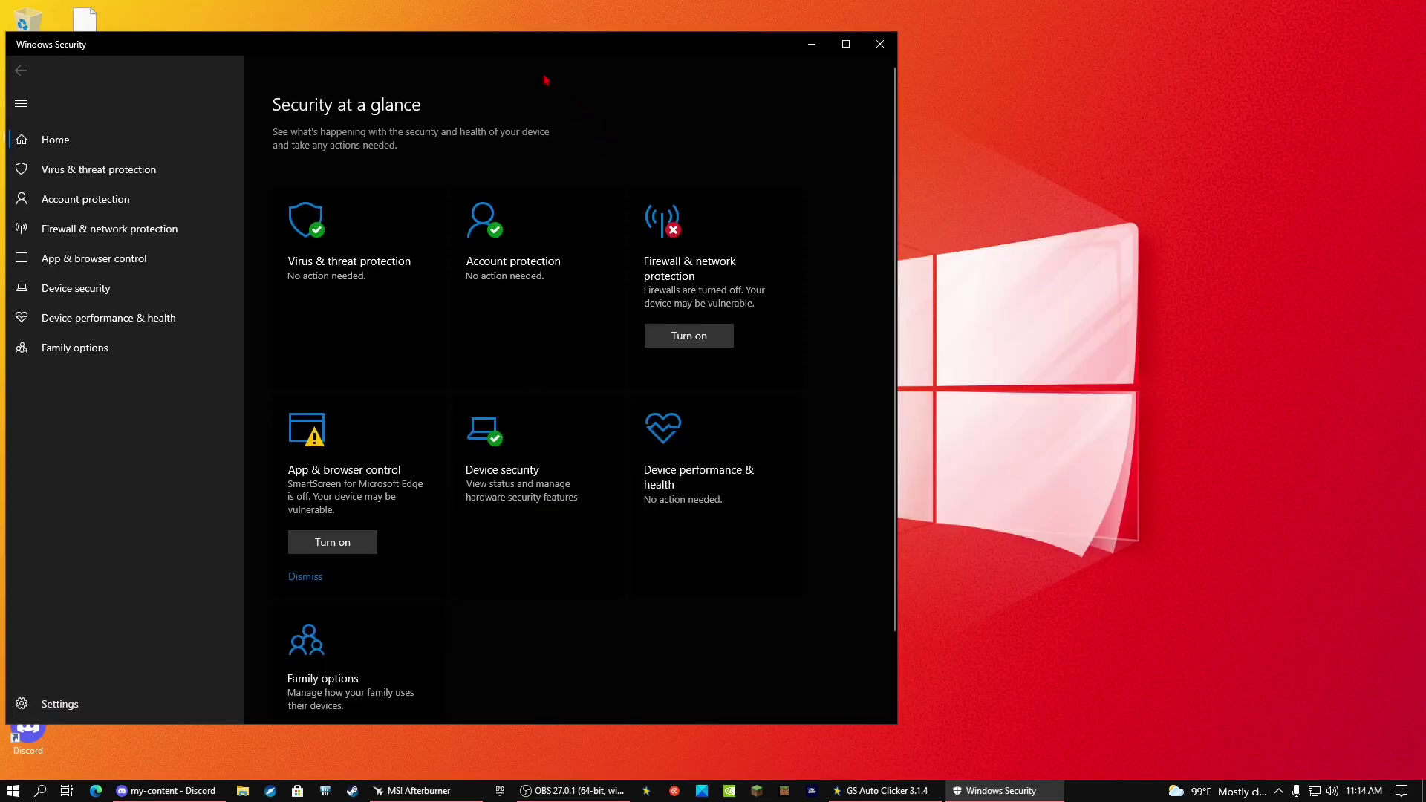
left_click_drag(533, 50, 570, 41)
left_click(118, 161)
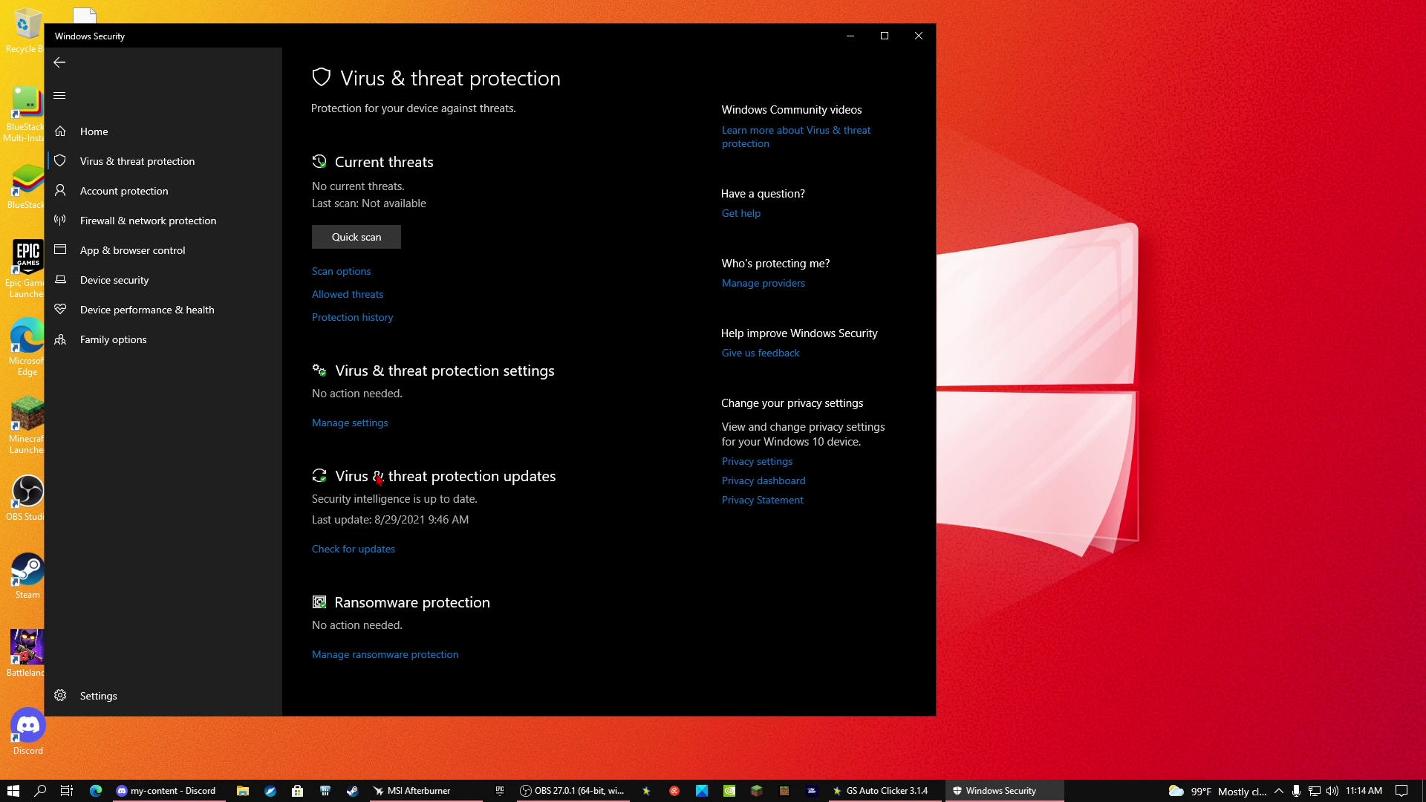
Step: Open Manage settings and scroll past Tamper Protection (Off) down to Exclusions
left_click(339, 427)
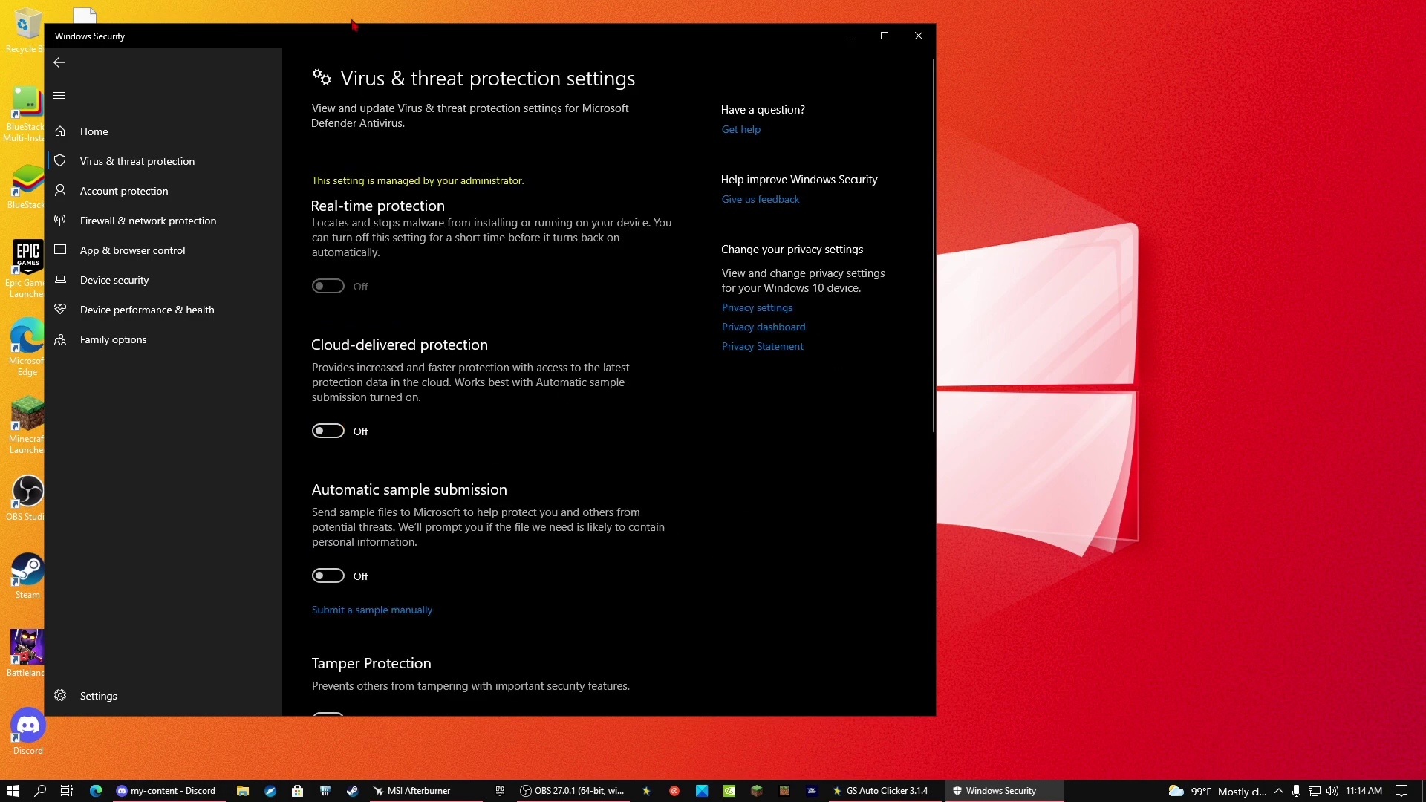
left_click_drag(384, 42, 331, 20)
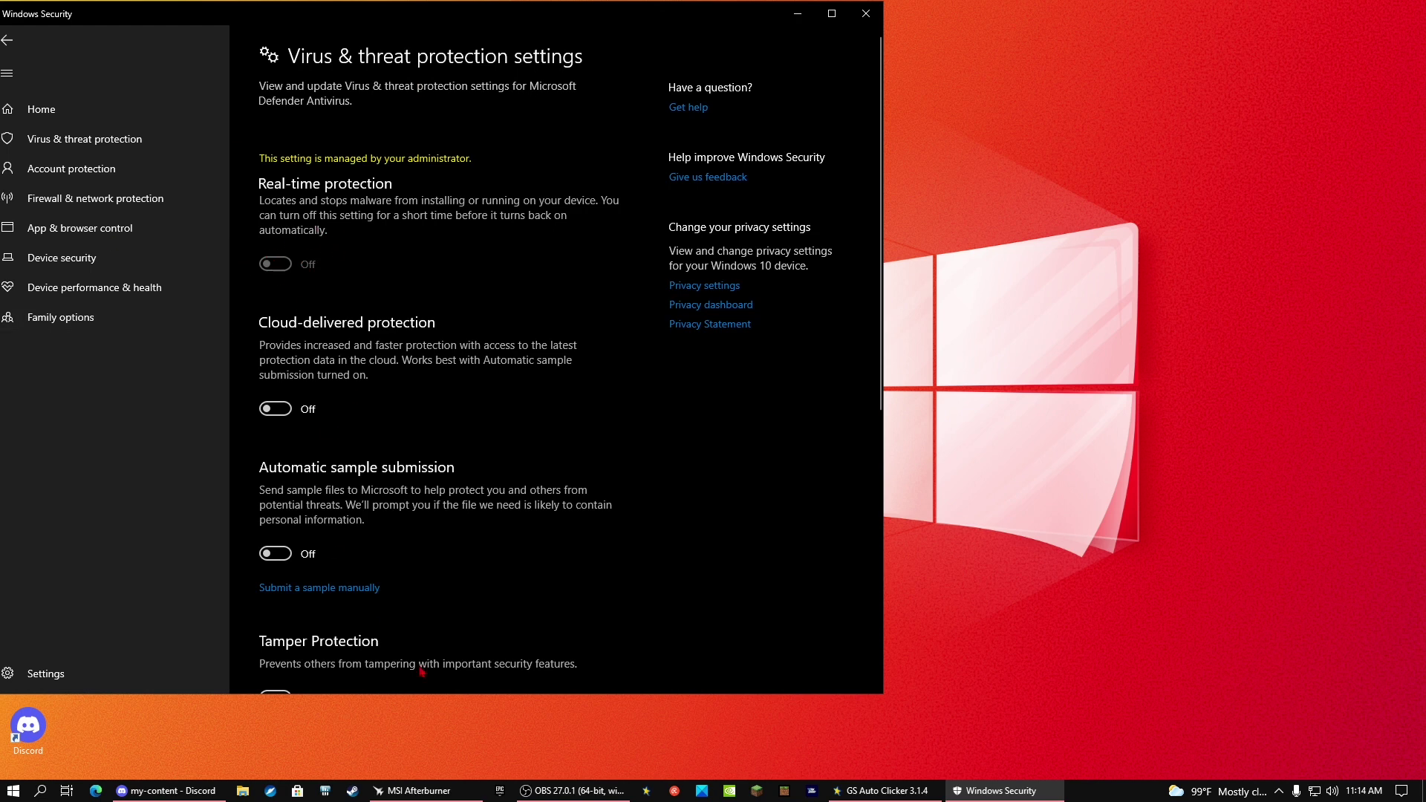
scroll(312, 345, "down", 1)
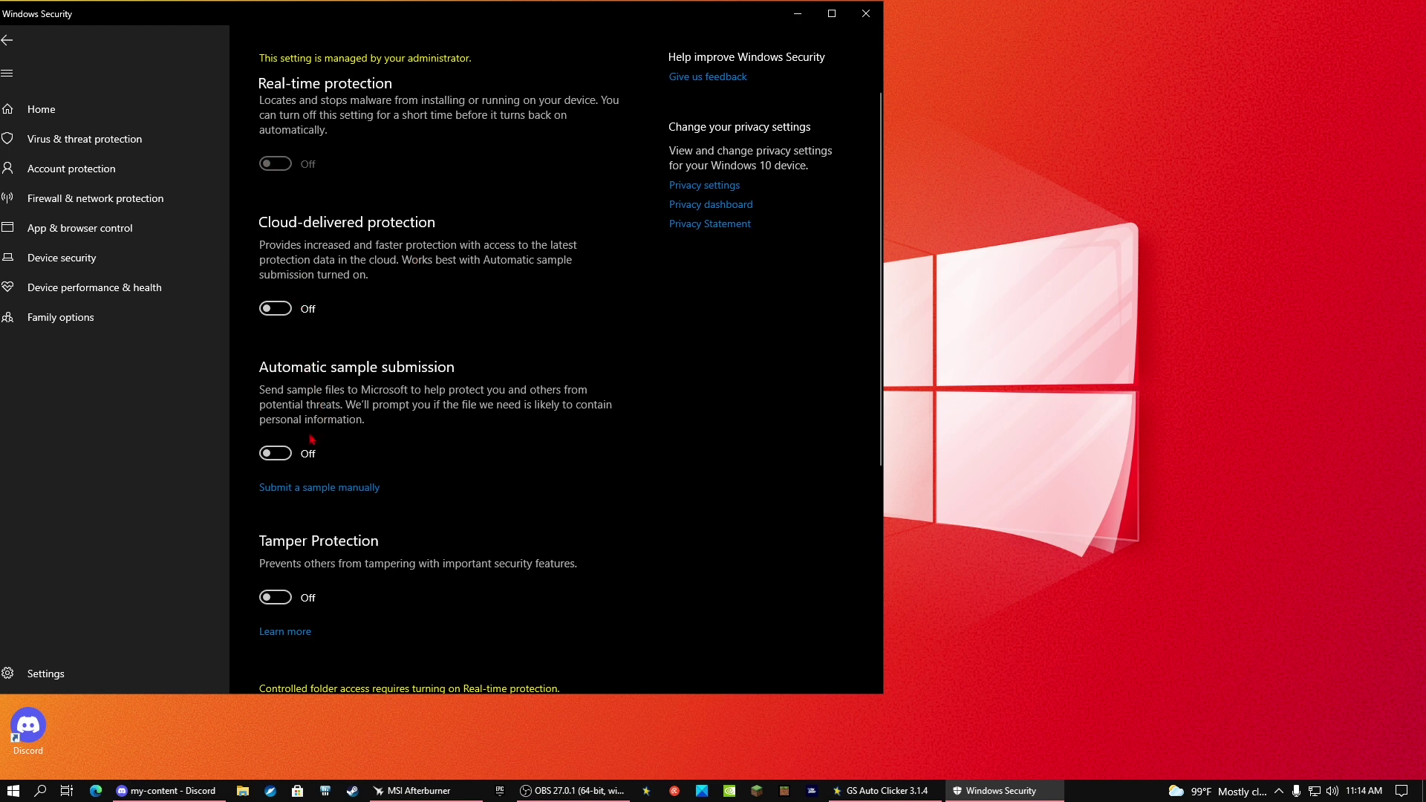
scroll(485, 428, "down", 2)
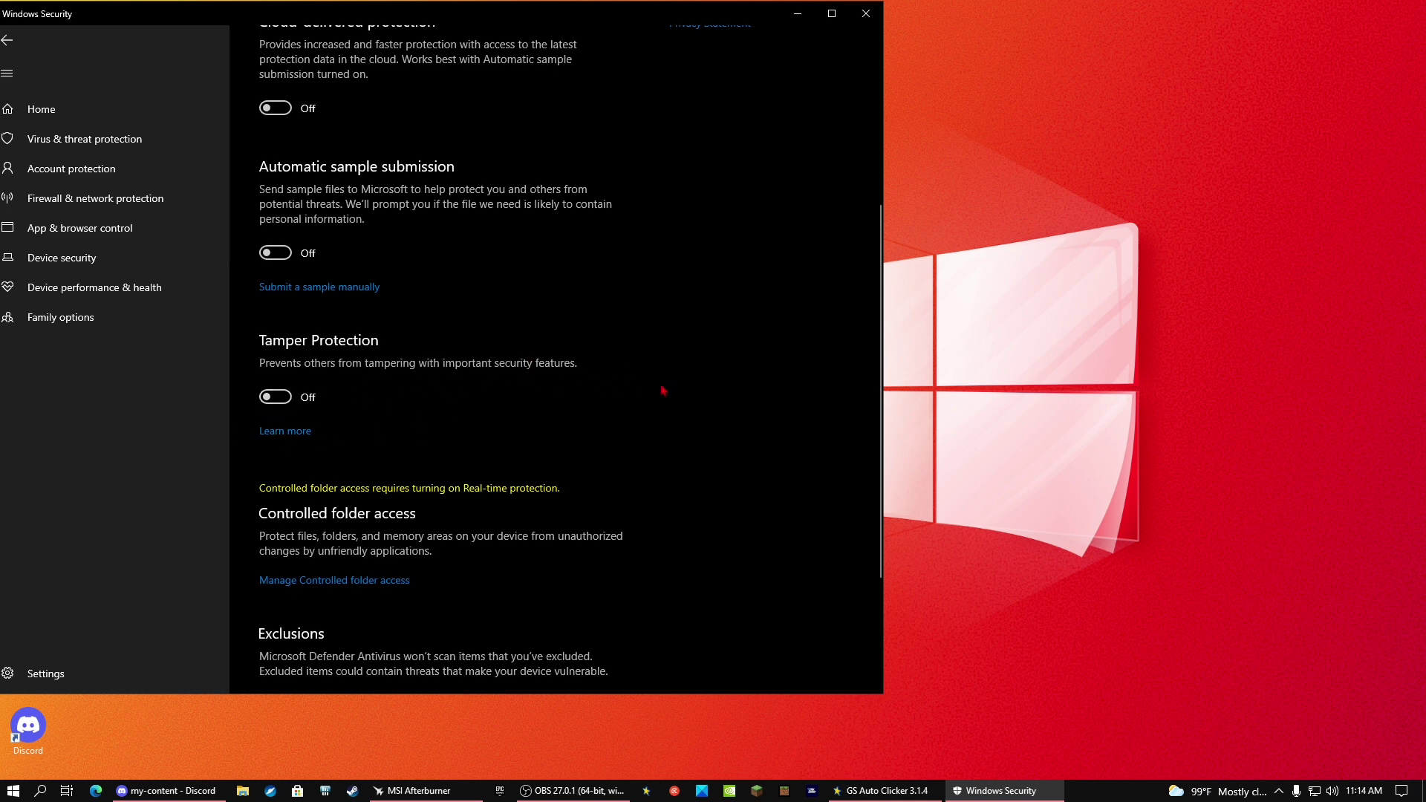
scroll(486, 428, "down", 3)
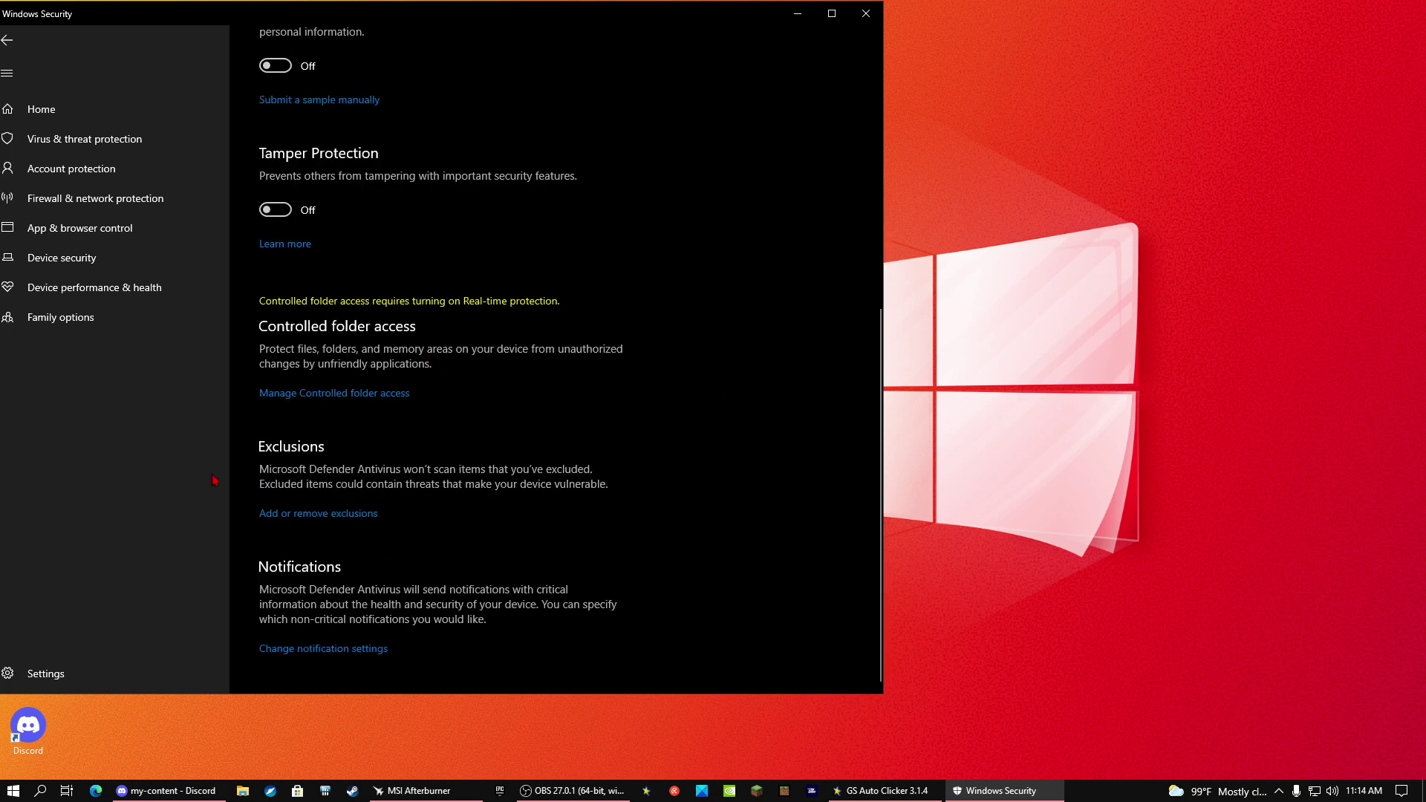
Step: Open Add or remove exclusions and list the exclusion types: File, Folder, File type, Process
left_click(327, 514)
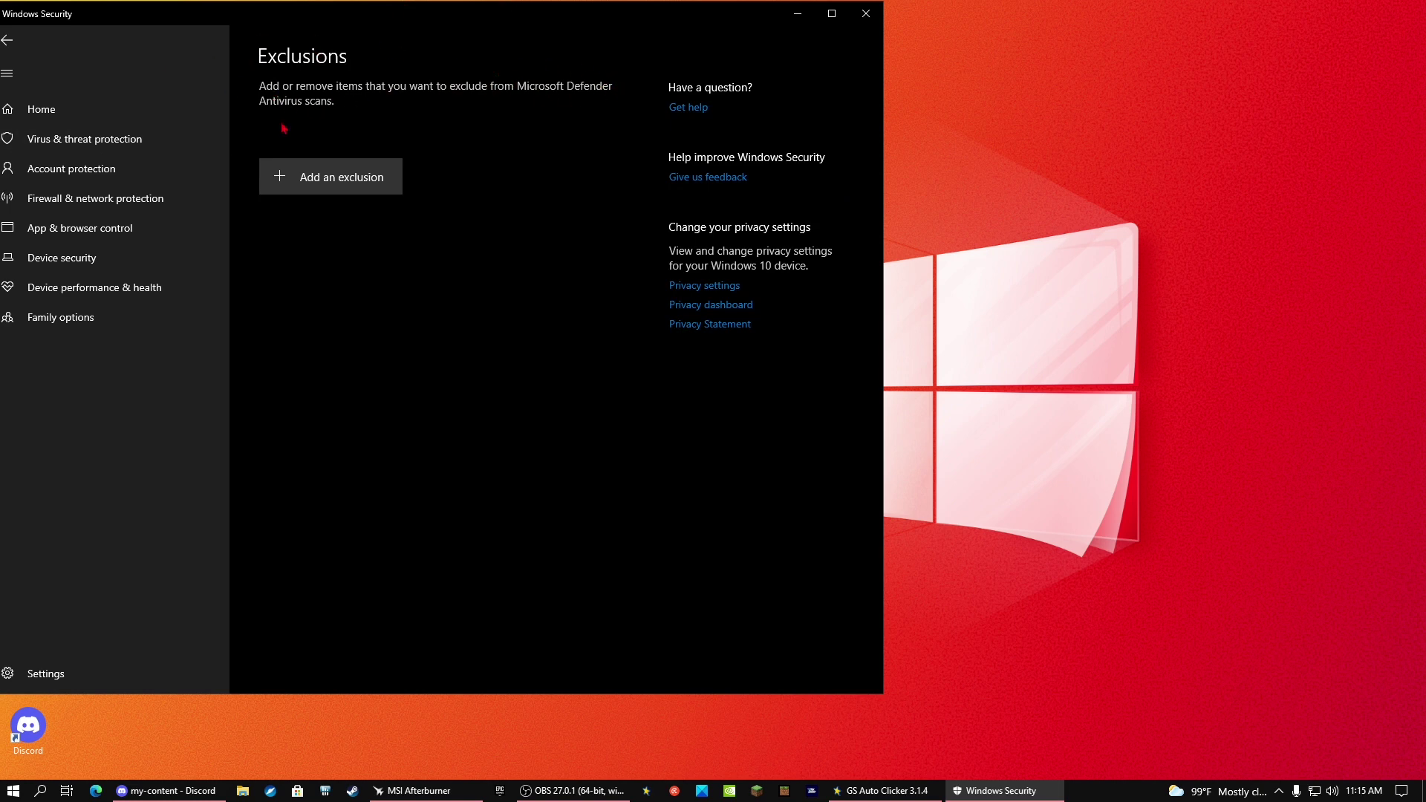
left_click(331, 193)
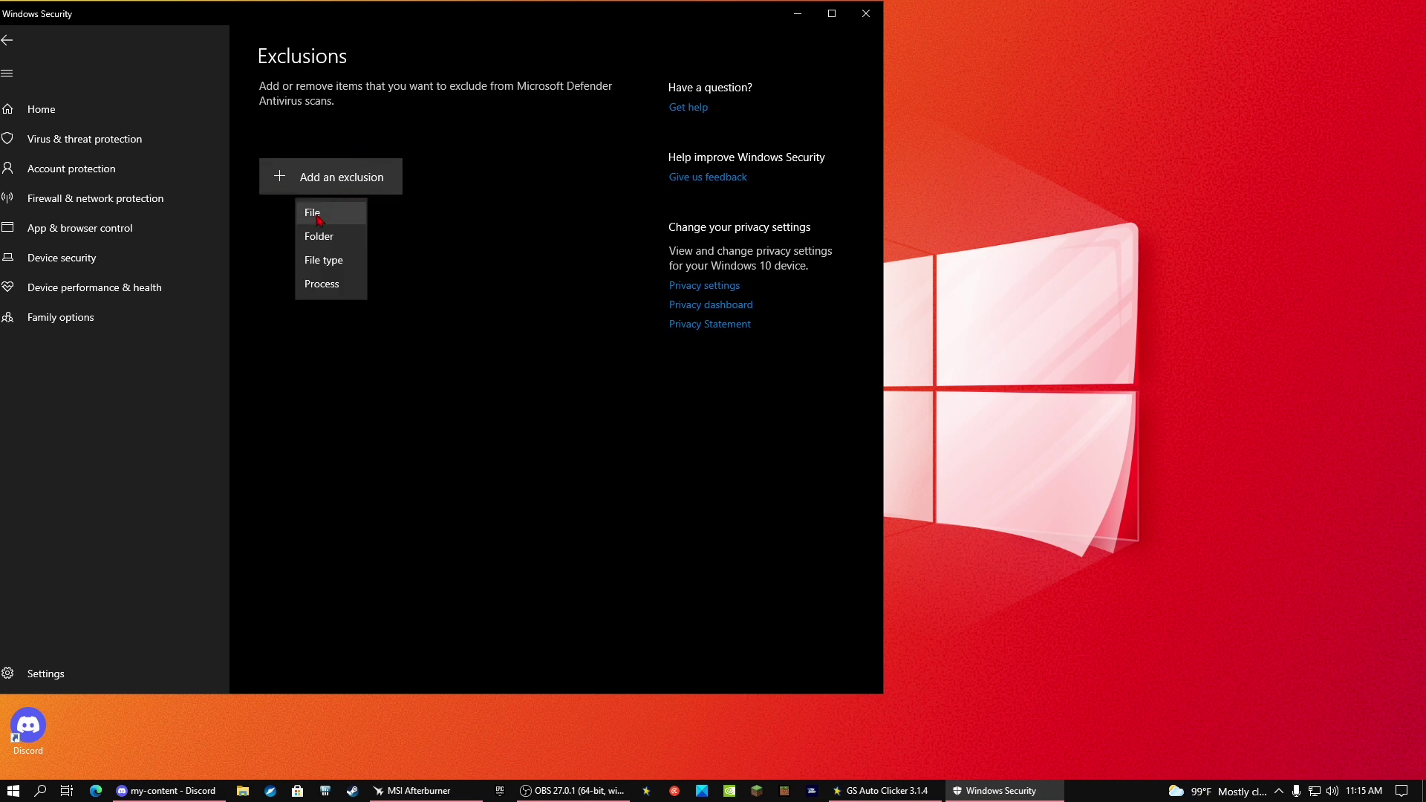
Step: Start a File exclusion and browse to C:\Program Files\Windows Defender, scrolling to MsMpEng
left_click(317, 214)
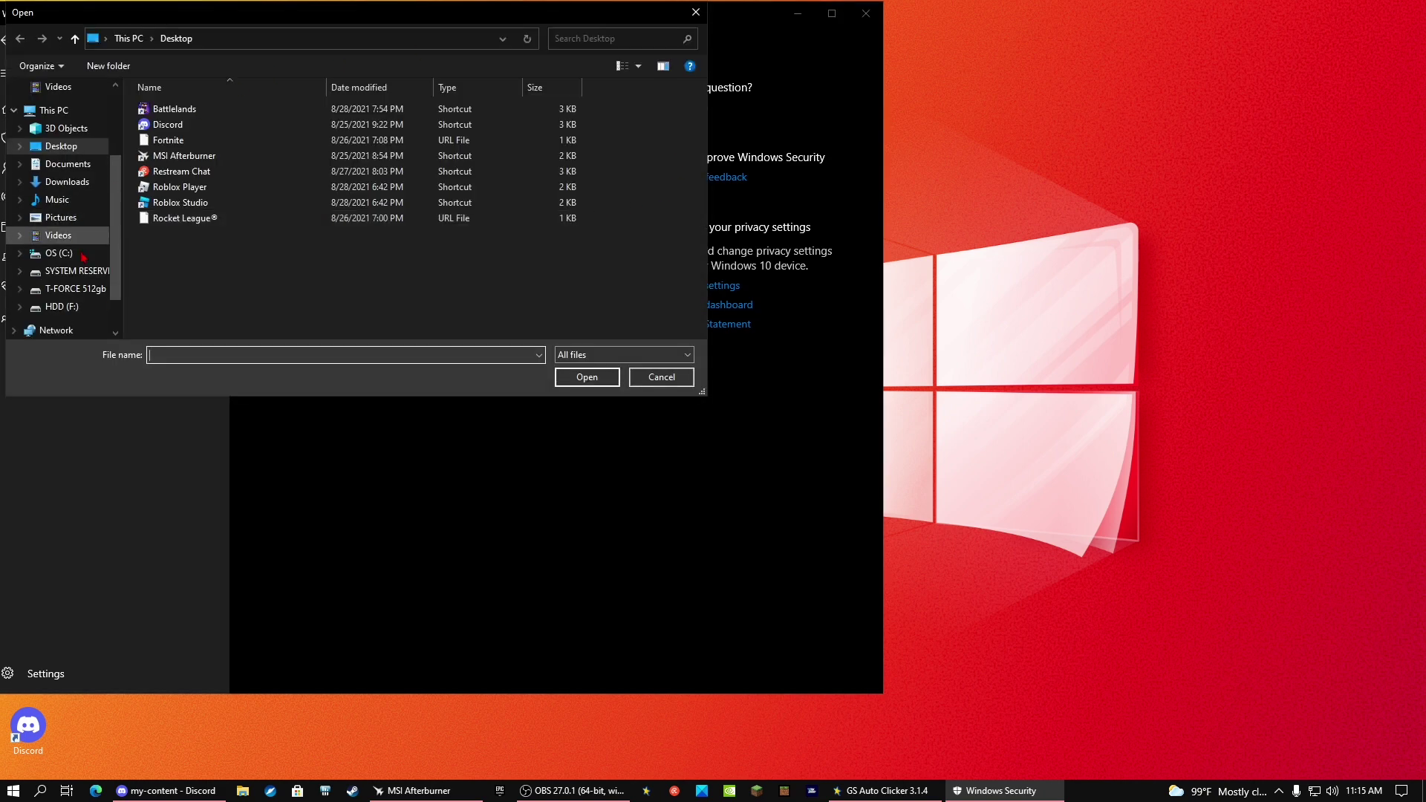
scroll(74, 312, "down", 1)
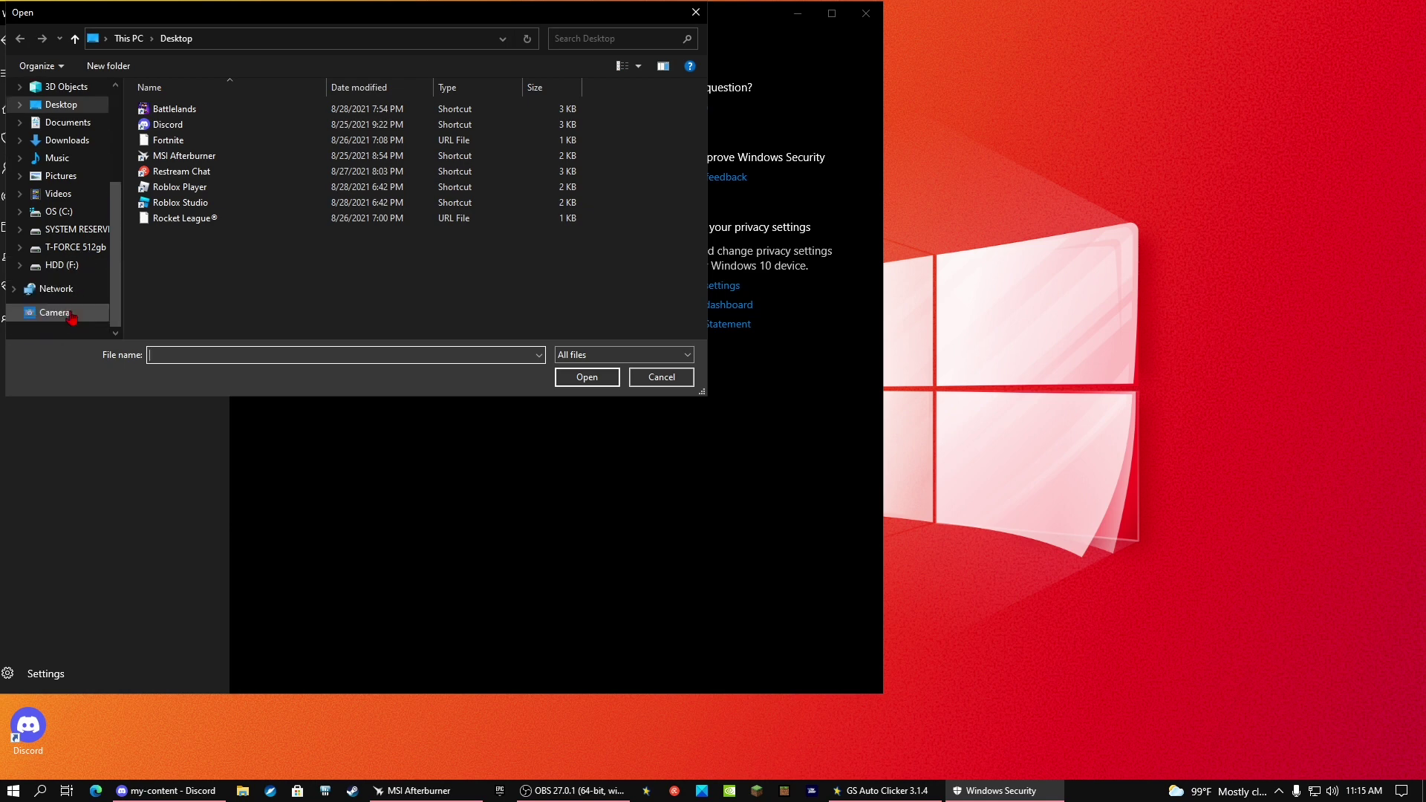
left_click(97, 212)
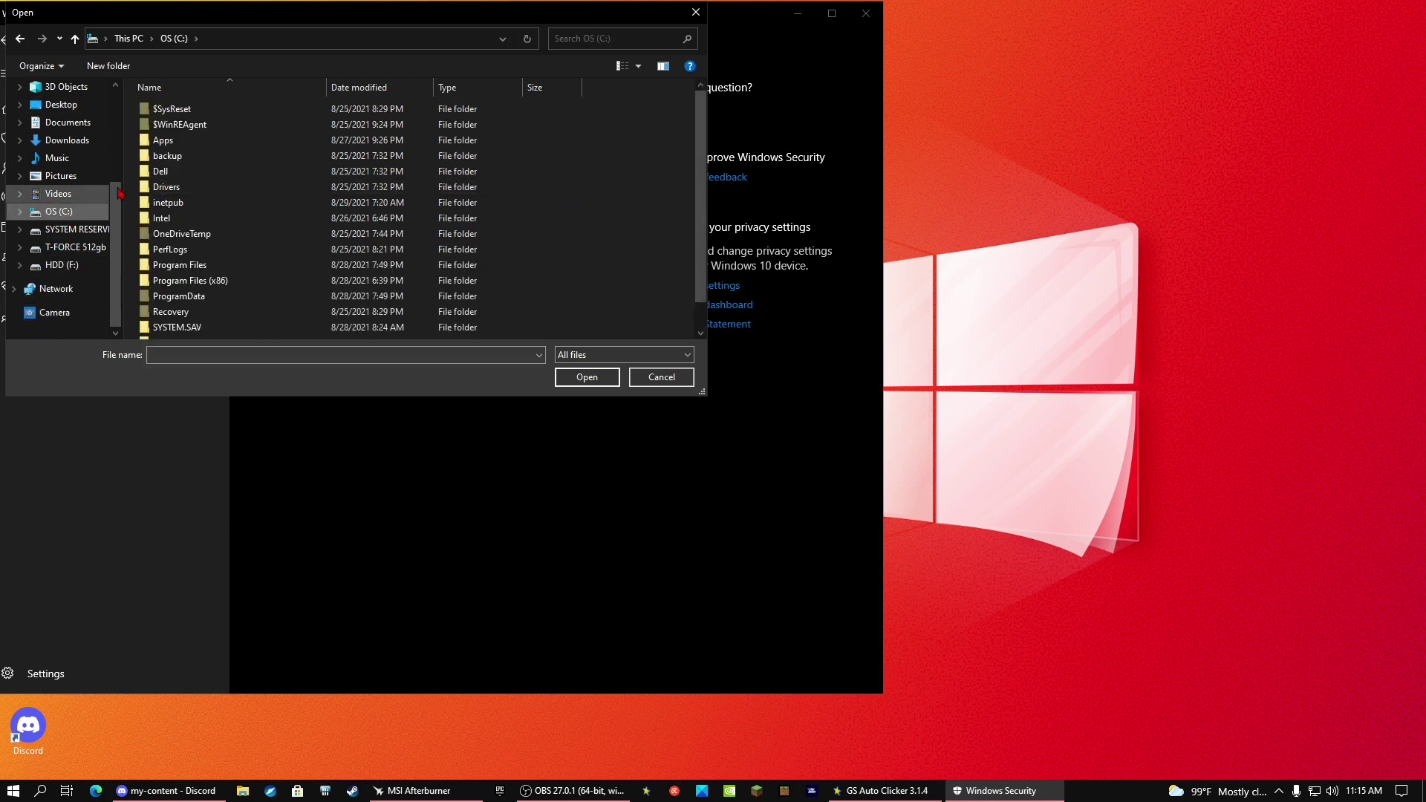
scroll(313, 201, "down", 1)
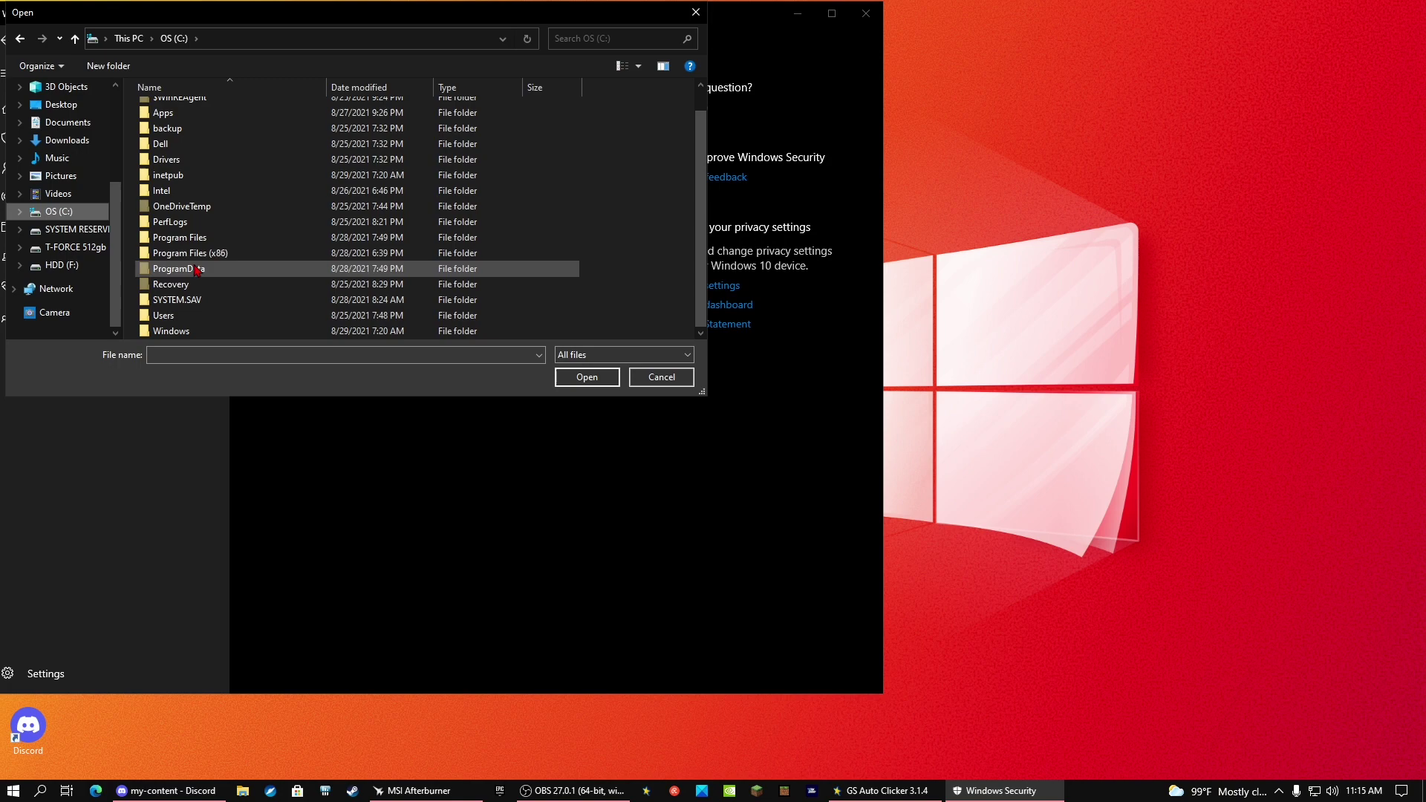
scroll(227, 312, "up", 1)
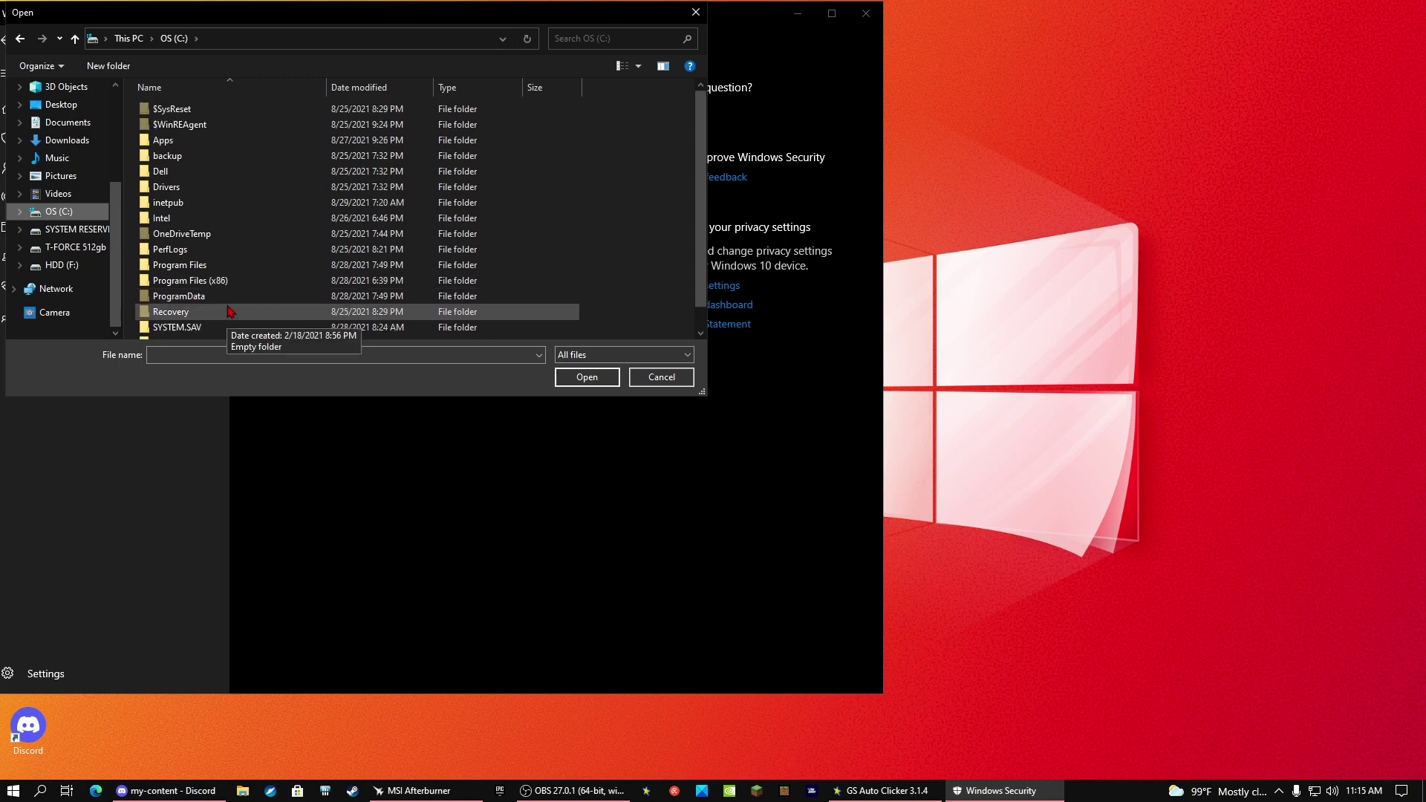
double_click(180, 269)
scroll(255, 288, "down", 5)
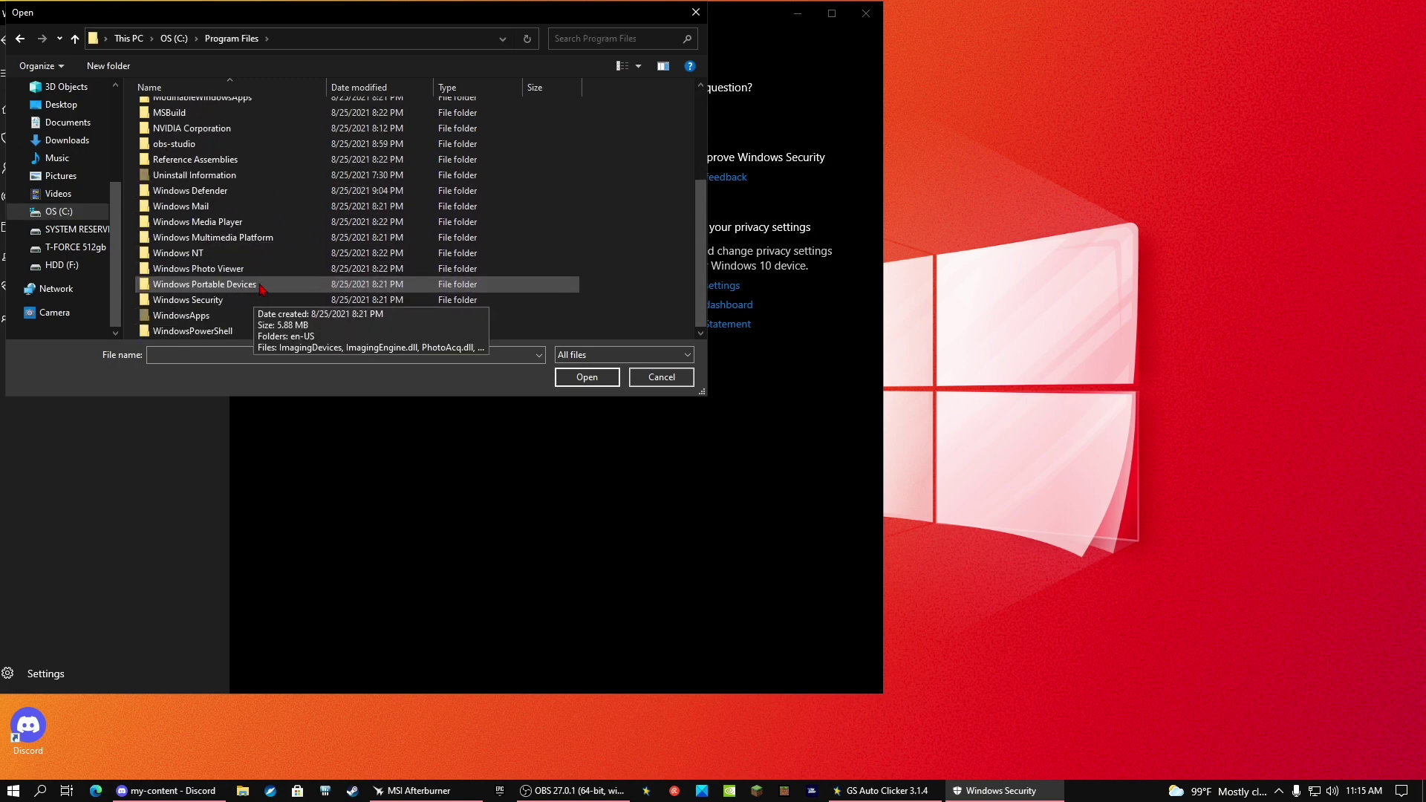
scroll(230, 334, "up", 2)
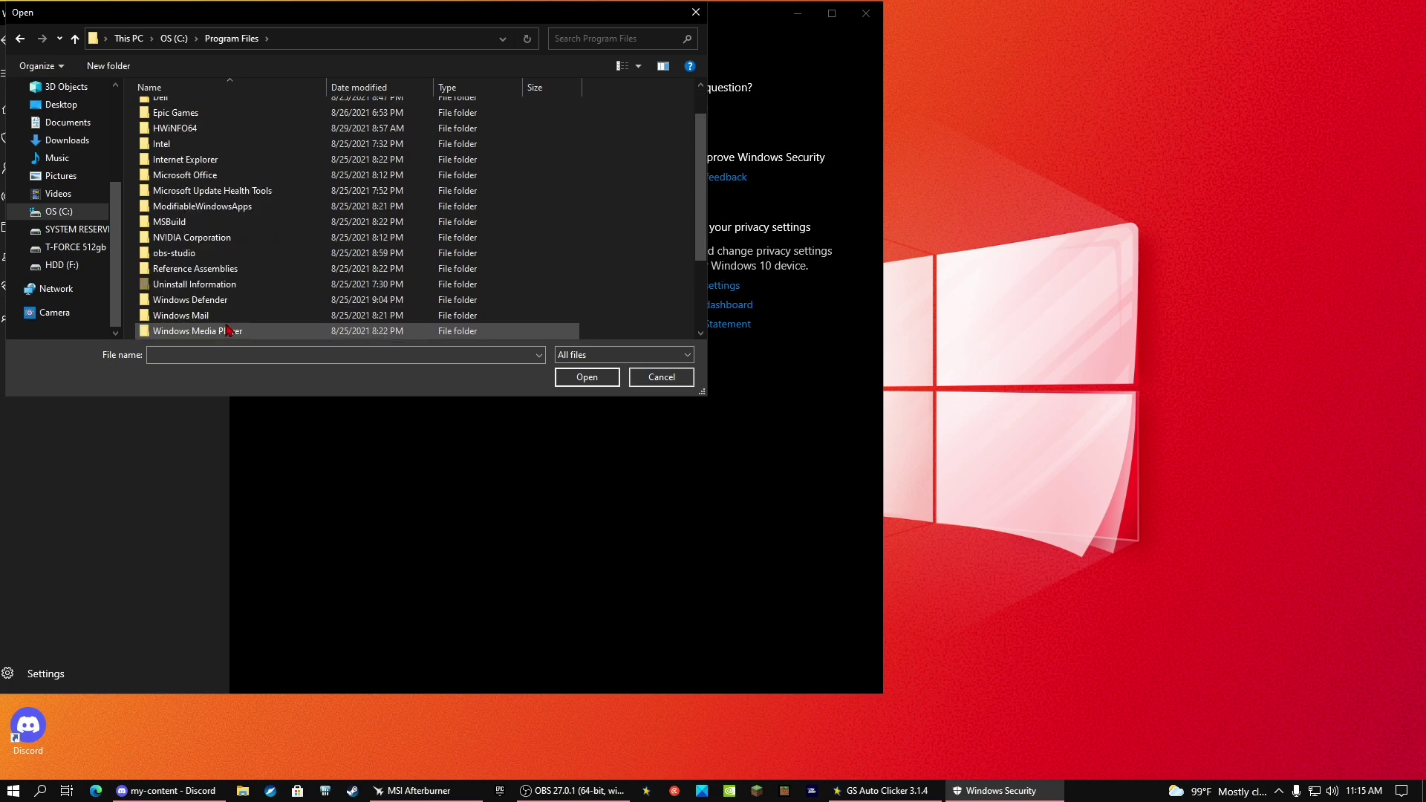
scroll(223, 331, "down", 2)
double_click(202, 194)
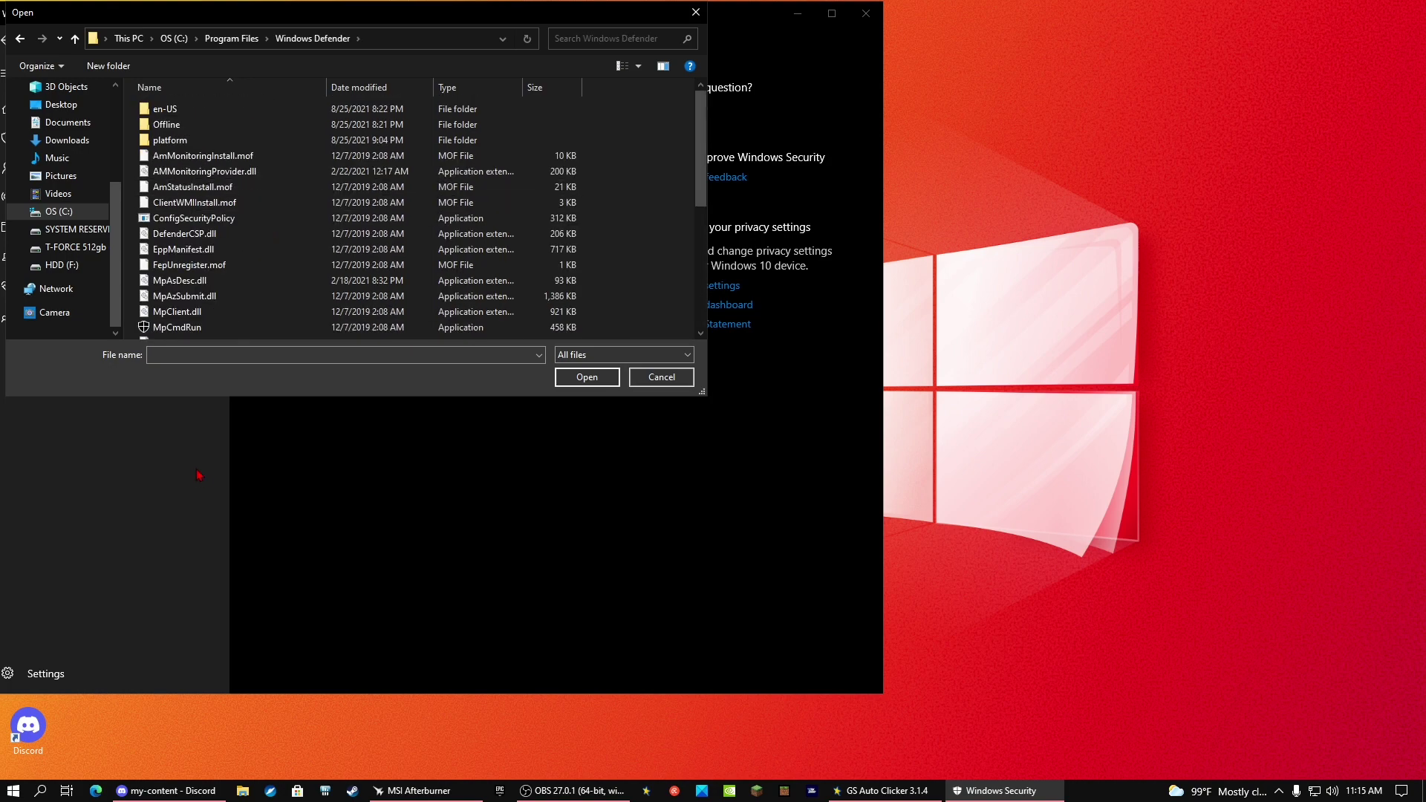
scroll(236, 254, "down", 3)
scroll(236, 254, "down", 1)
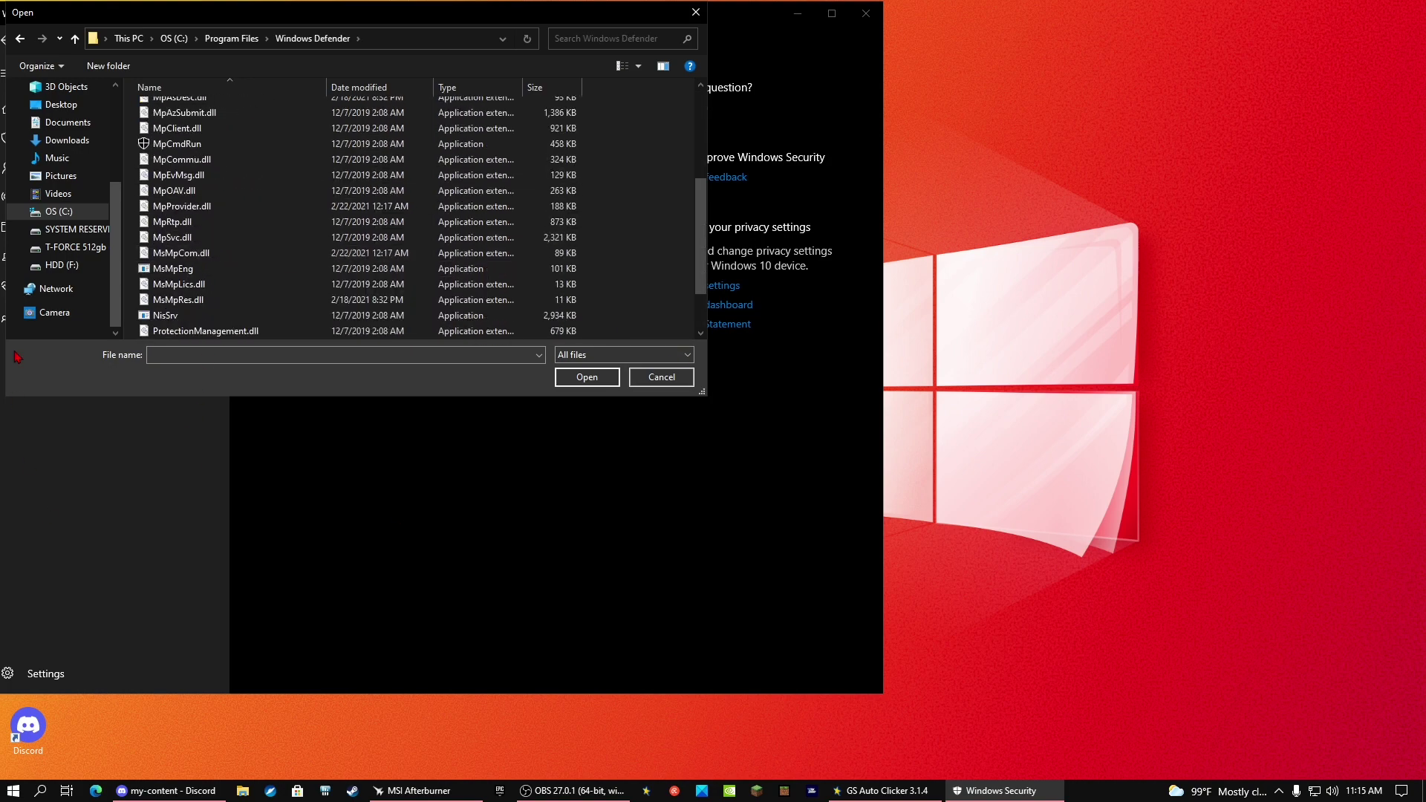
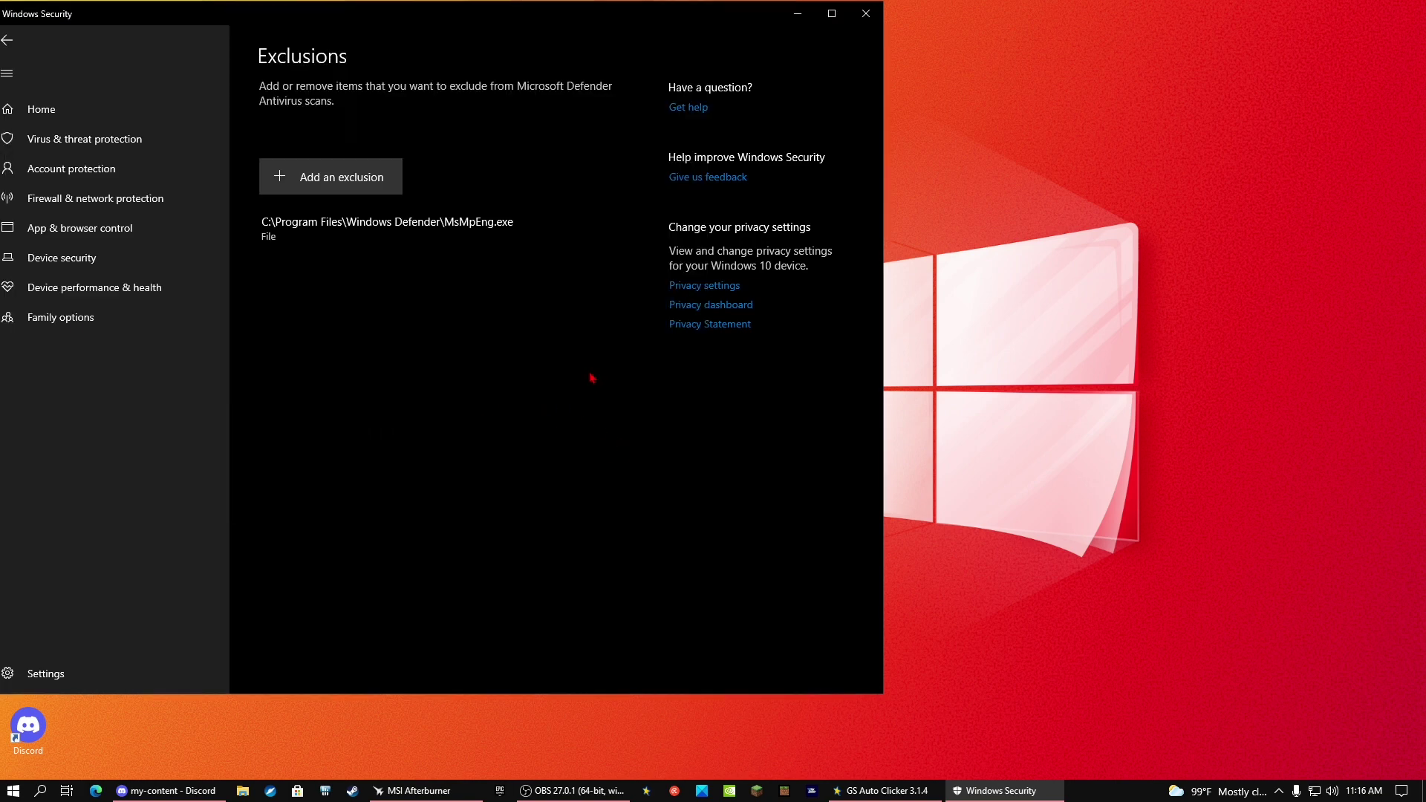
Step: Check the MsMpEng.exe file exclusion entry, then close the Windows Security window
left_click(583, 230)
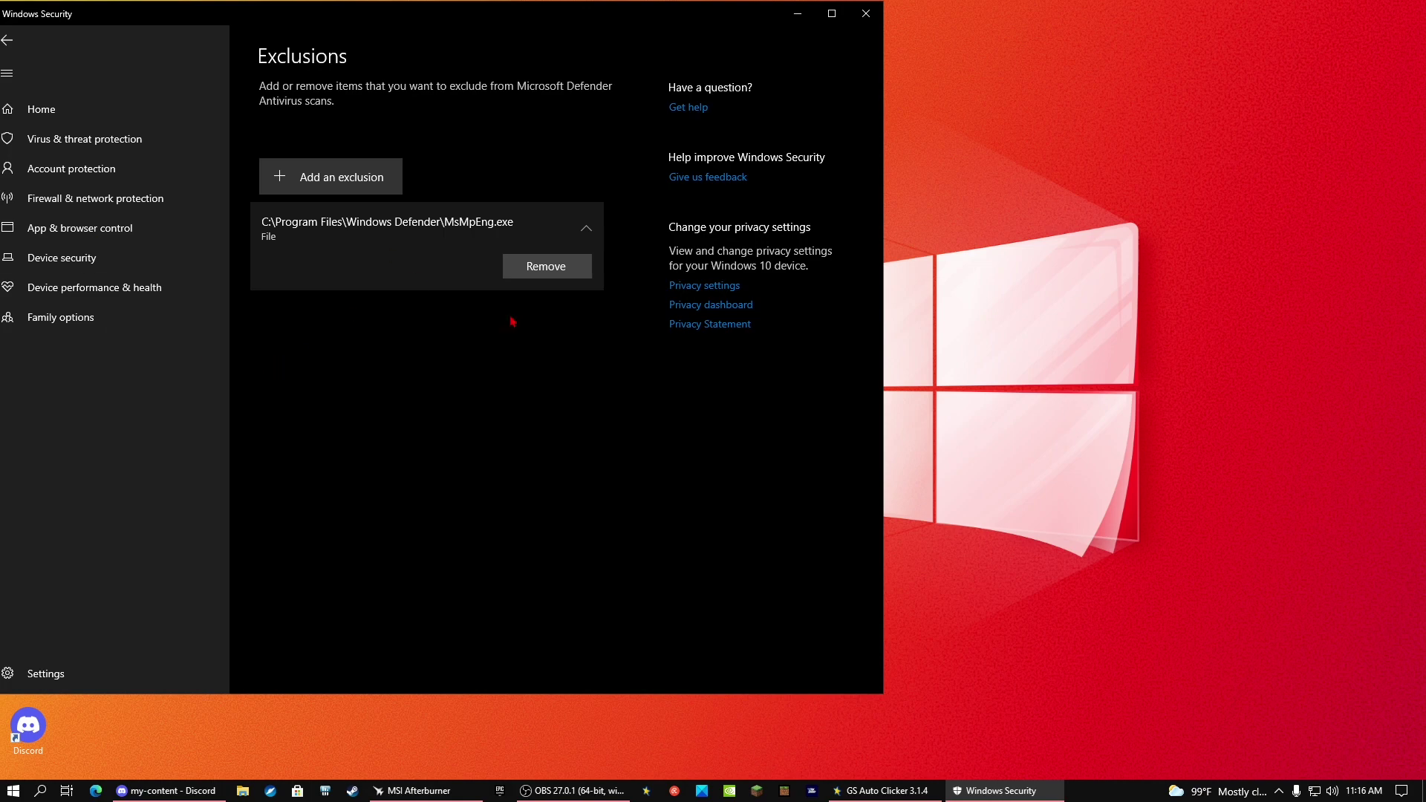
double_click(326, 18)
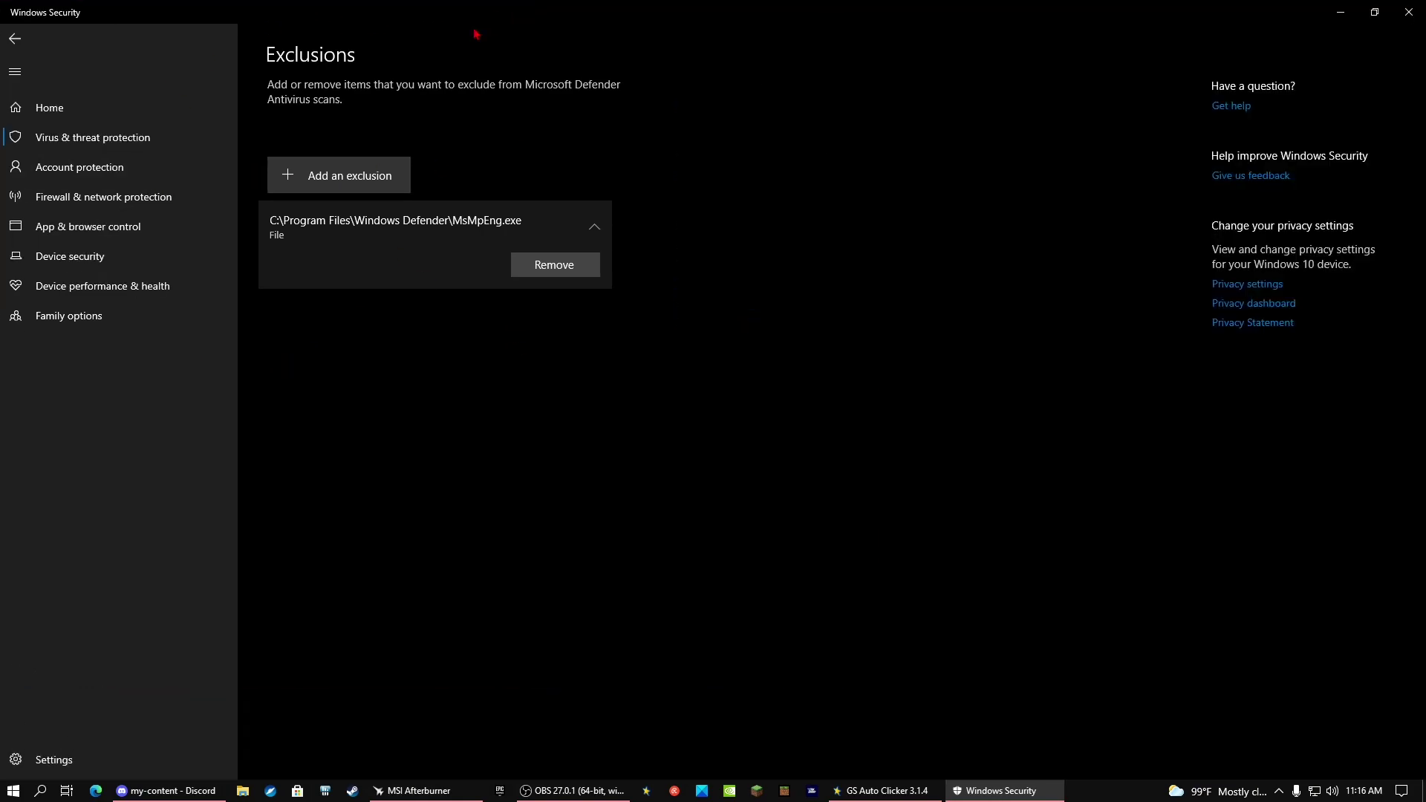
left_click(1375, 12)
left_click_drag(570, 19, 960, 37)
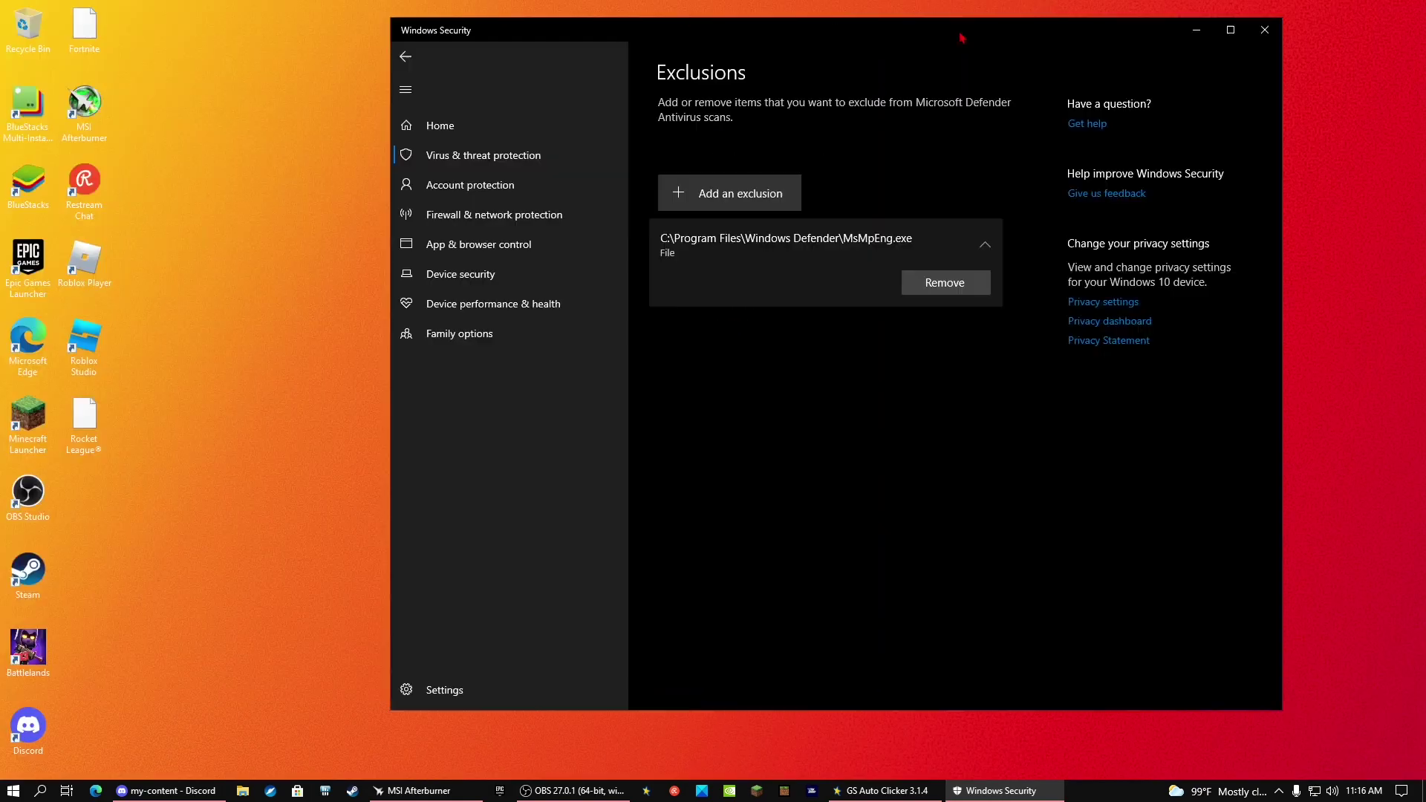
left_click(1265, 30)
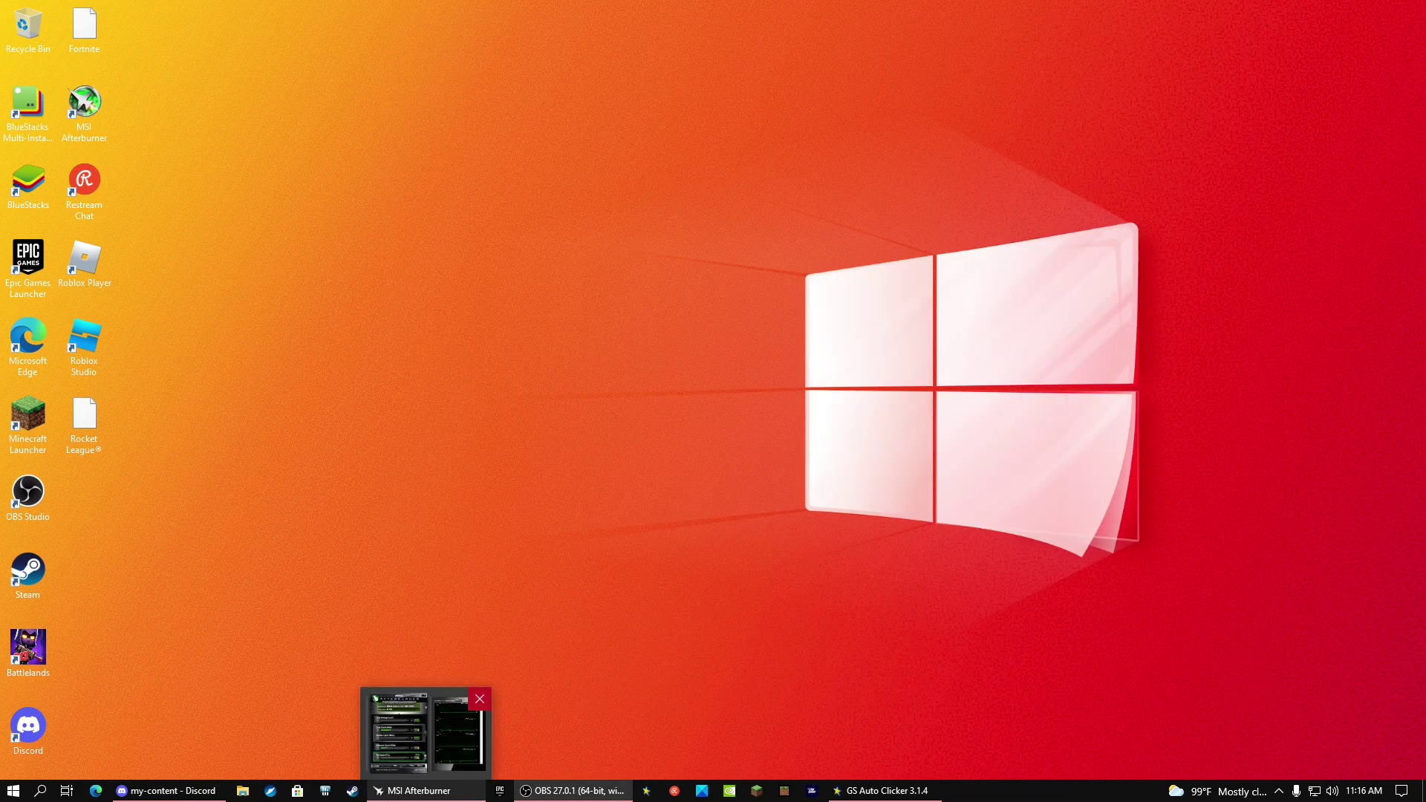
Step: Launch Registry Editor as administrator from a 'reg' search
left_click(40, 790)
type("reg")
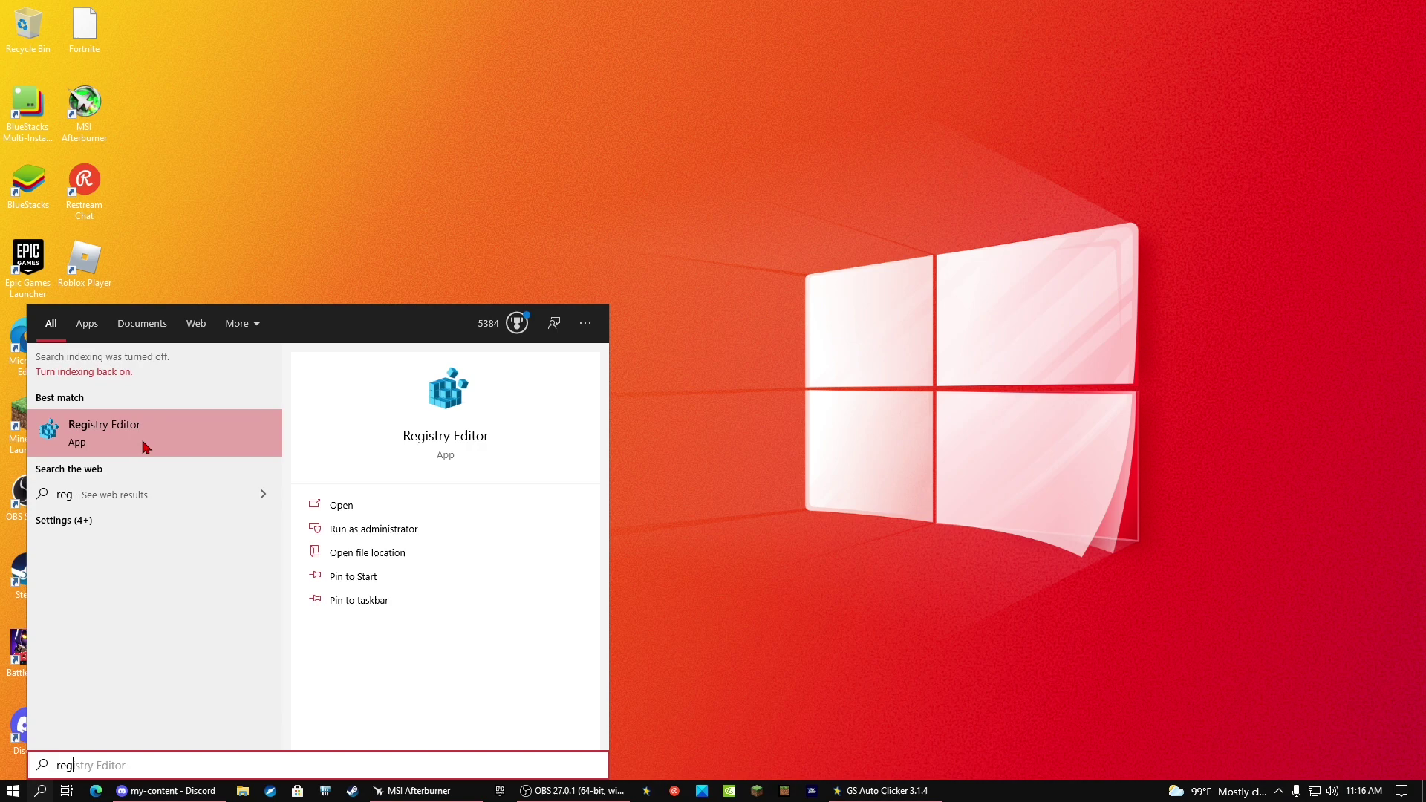
right_click(142, 441)
left_click(218, 461)
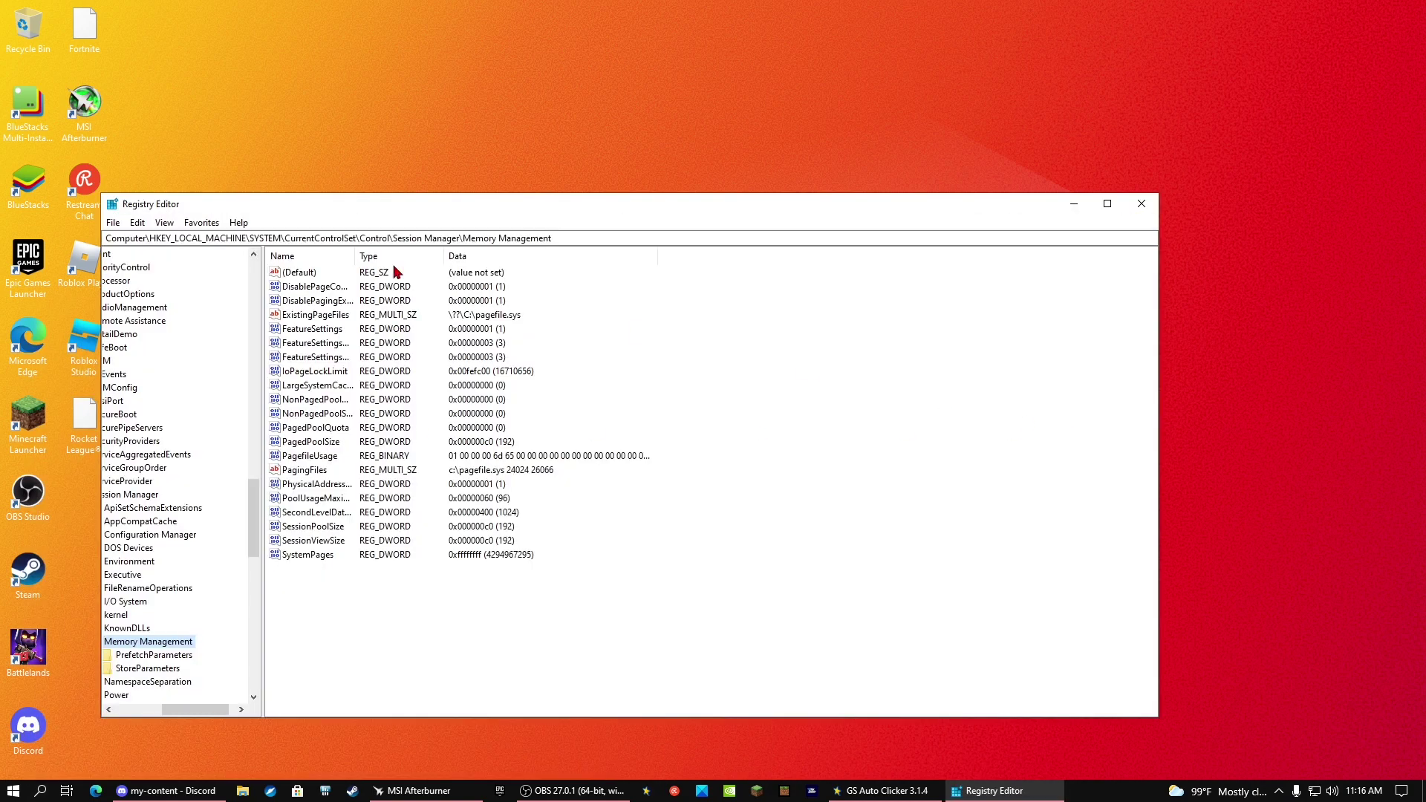
Step: Collapse Control, CurrentControlSet, SYSTEM and HKEY_LOCAL_MACHINE in the key tree
scroll(148, 475, "up", 10)
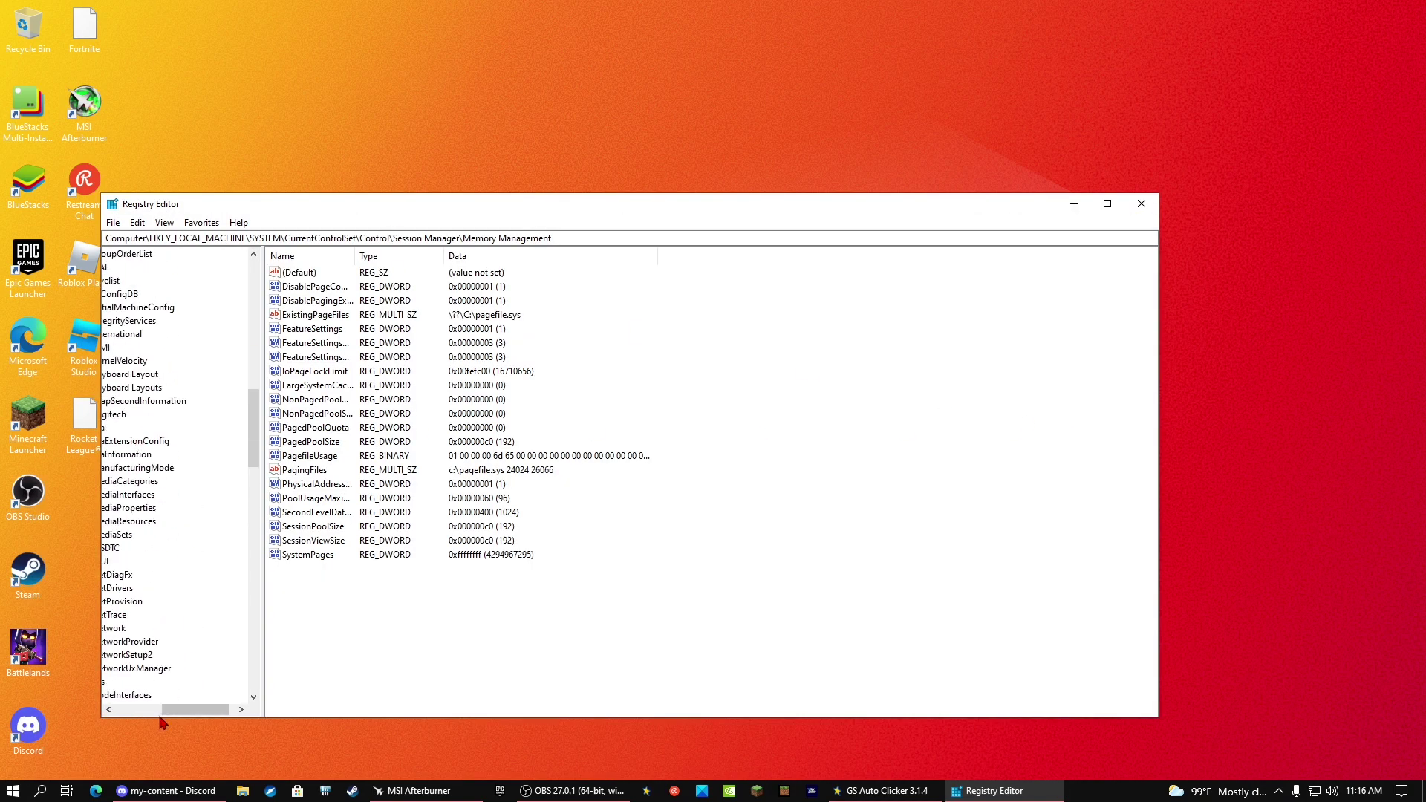
left_click_drag(165, 710, 137, 709)
scroll(171, 446, "up", 15)
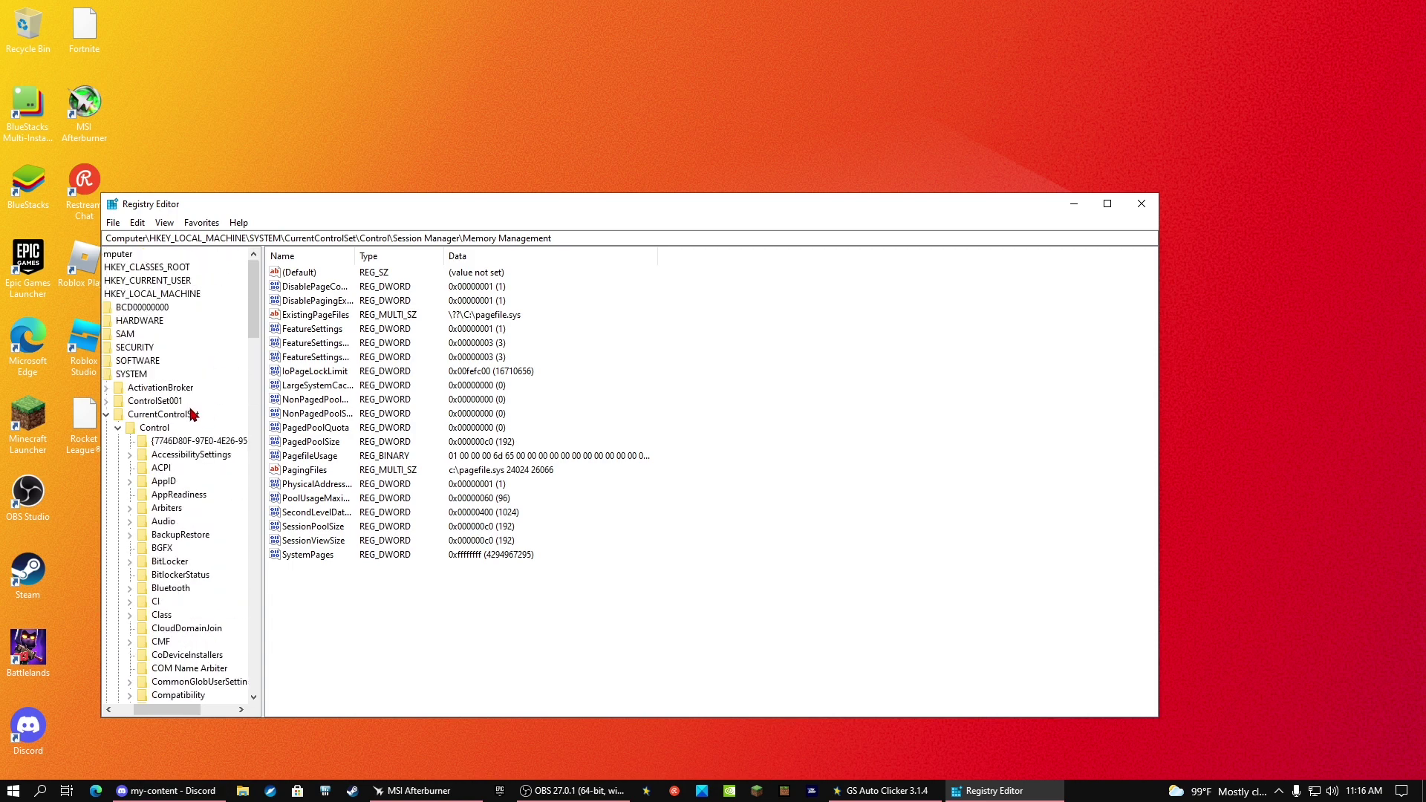
left_click(117, 429)
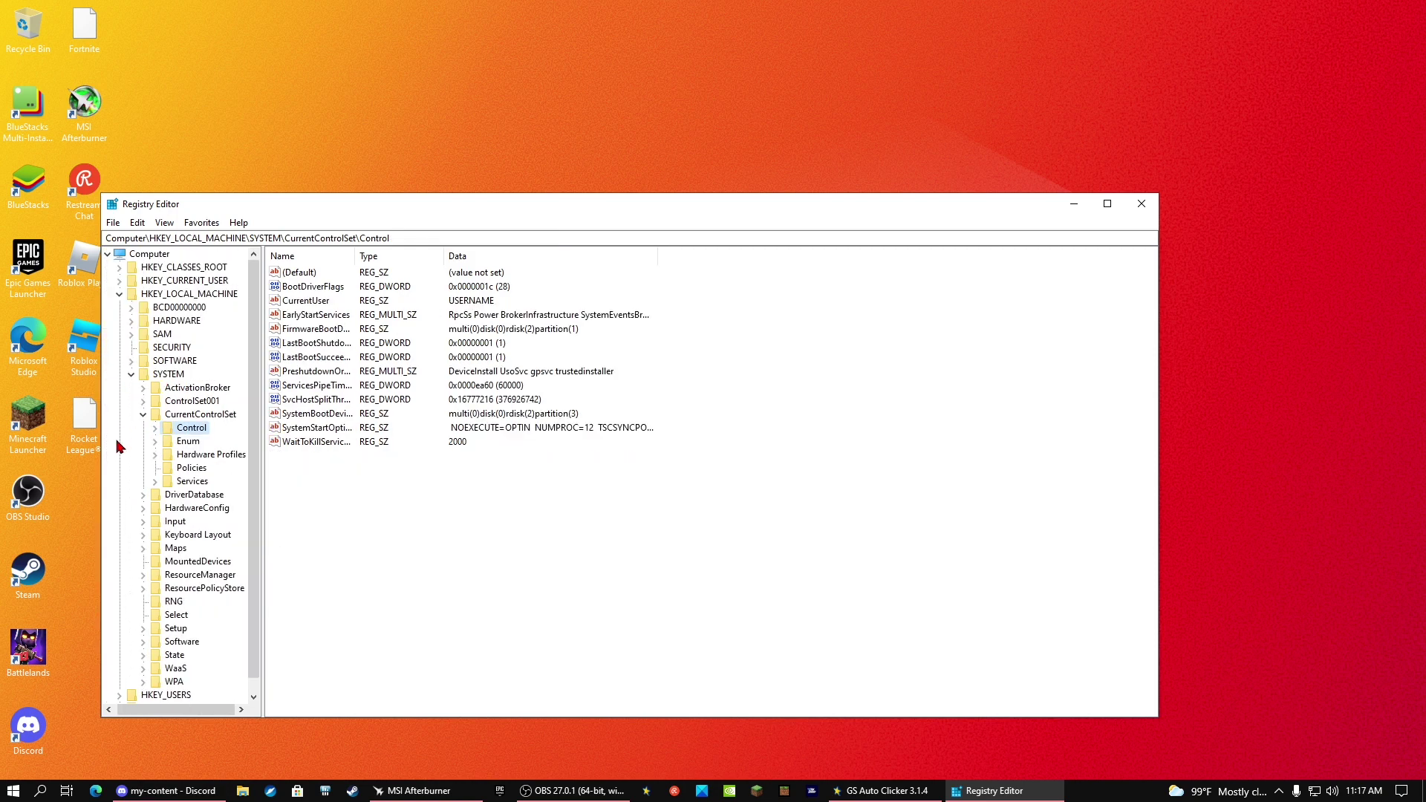
left_click(146, 415)
left_click(134, 375)
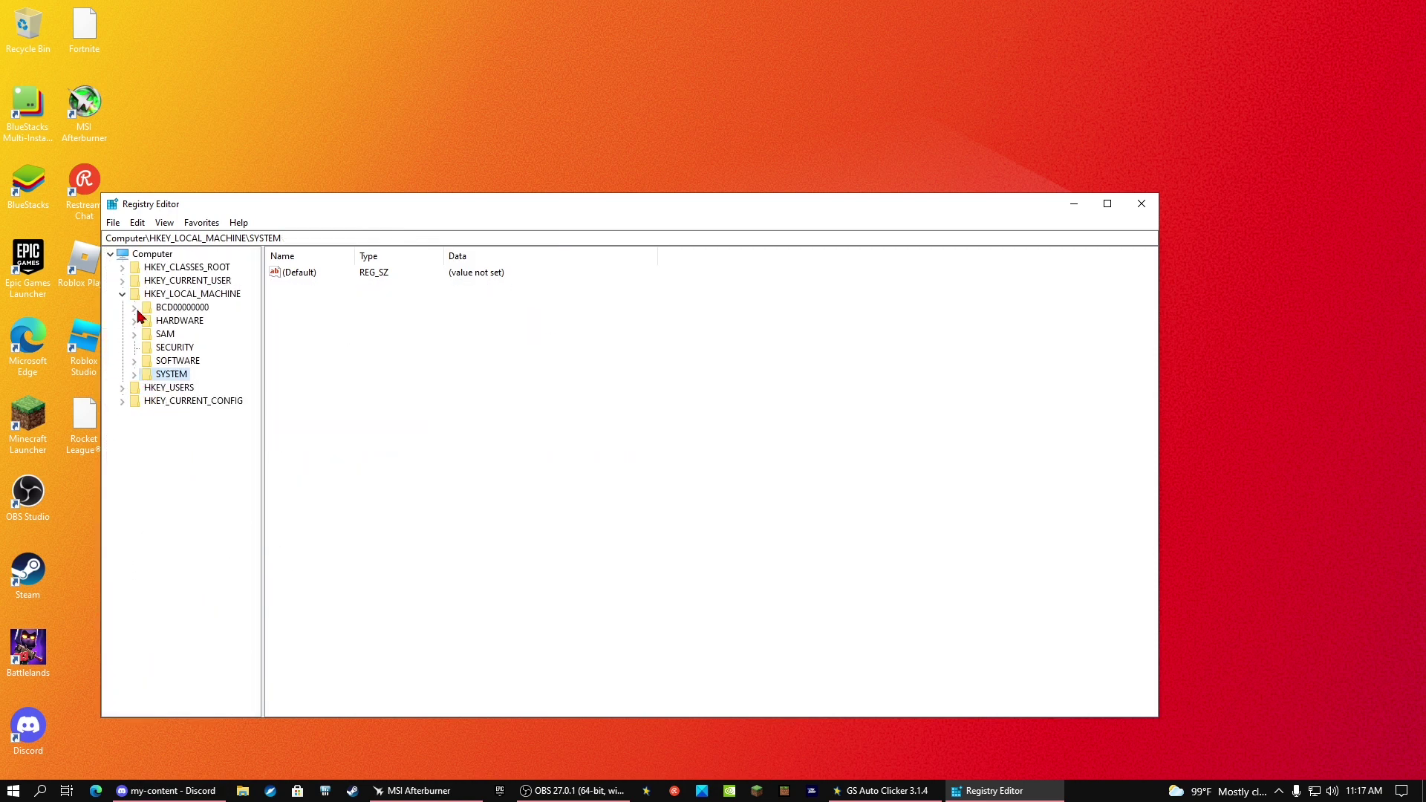
left_click(123, 295)
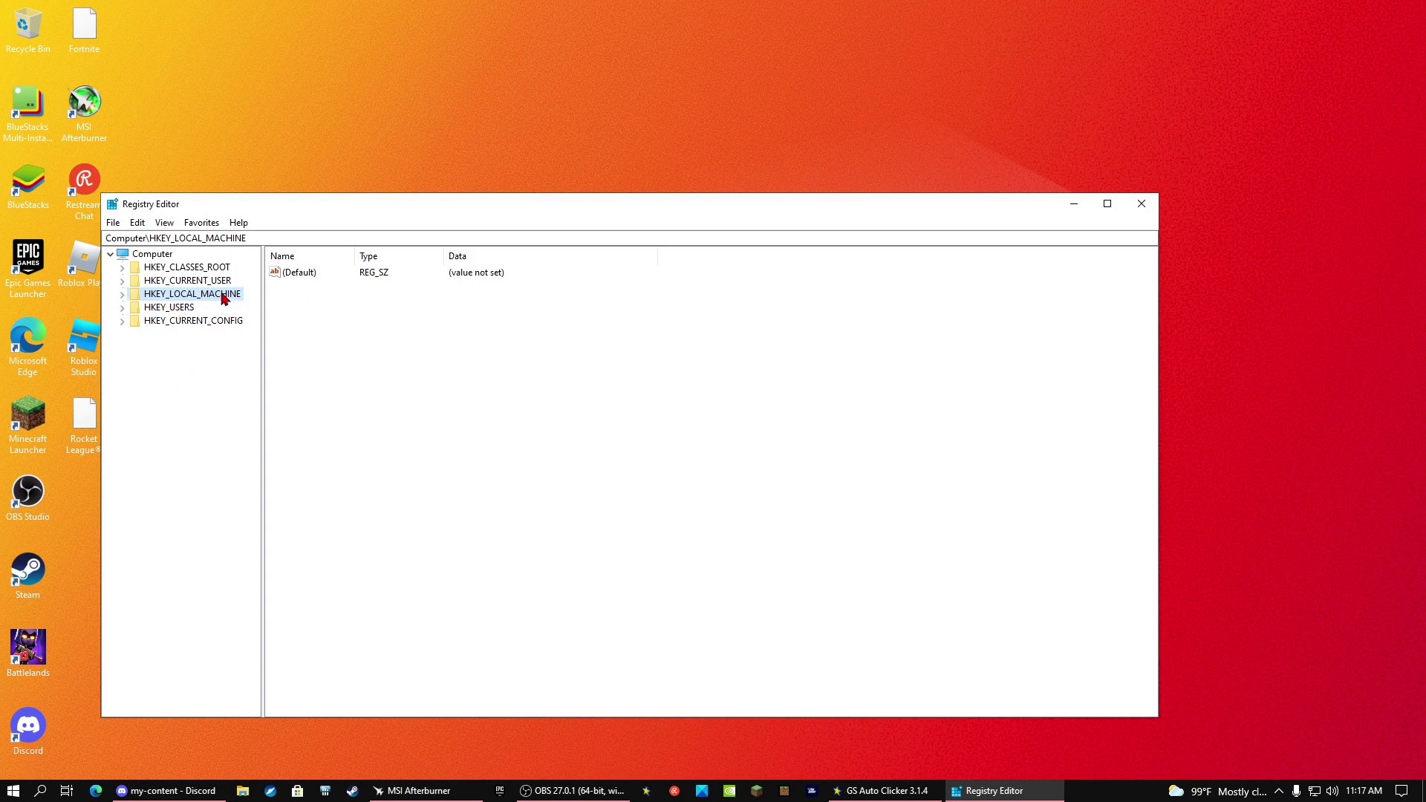
Step: Re-expand HKEY_LOCAL_MACHINE, look into SYSTEM and SOFTWARE, then fold the branch back
left_click(123, 294)
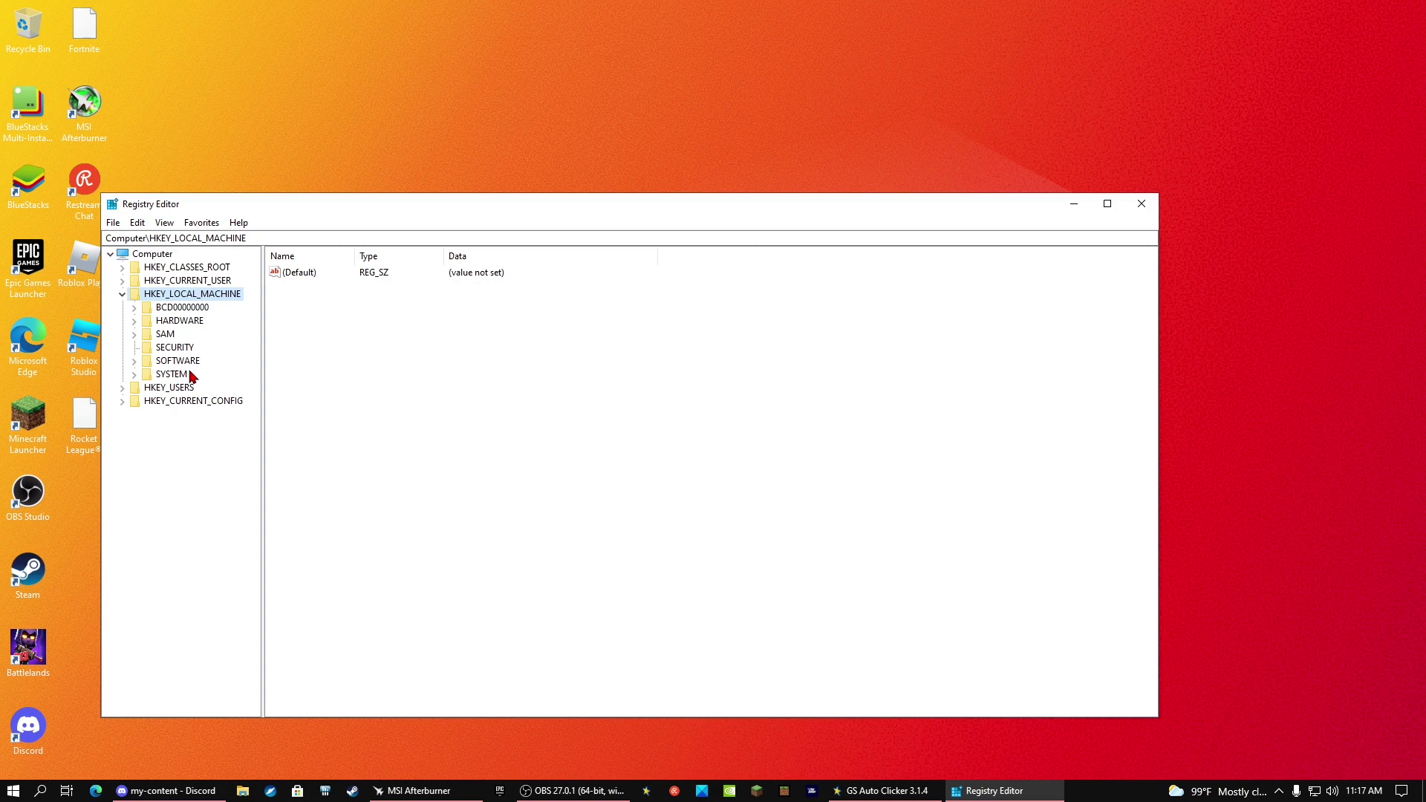
left_click(135, 376)
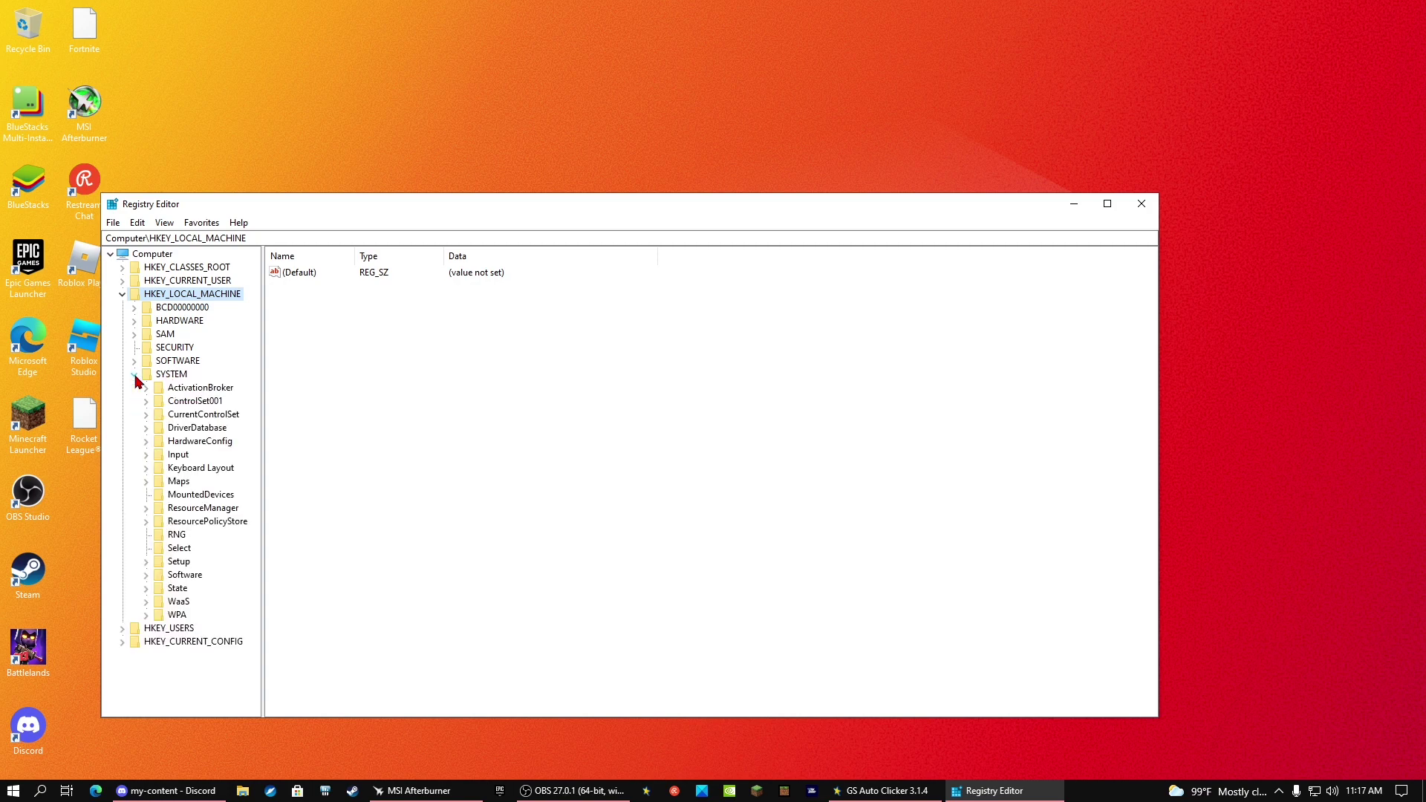
left_click(136, 376)
left_click(135, 363)
key("Left")
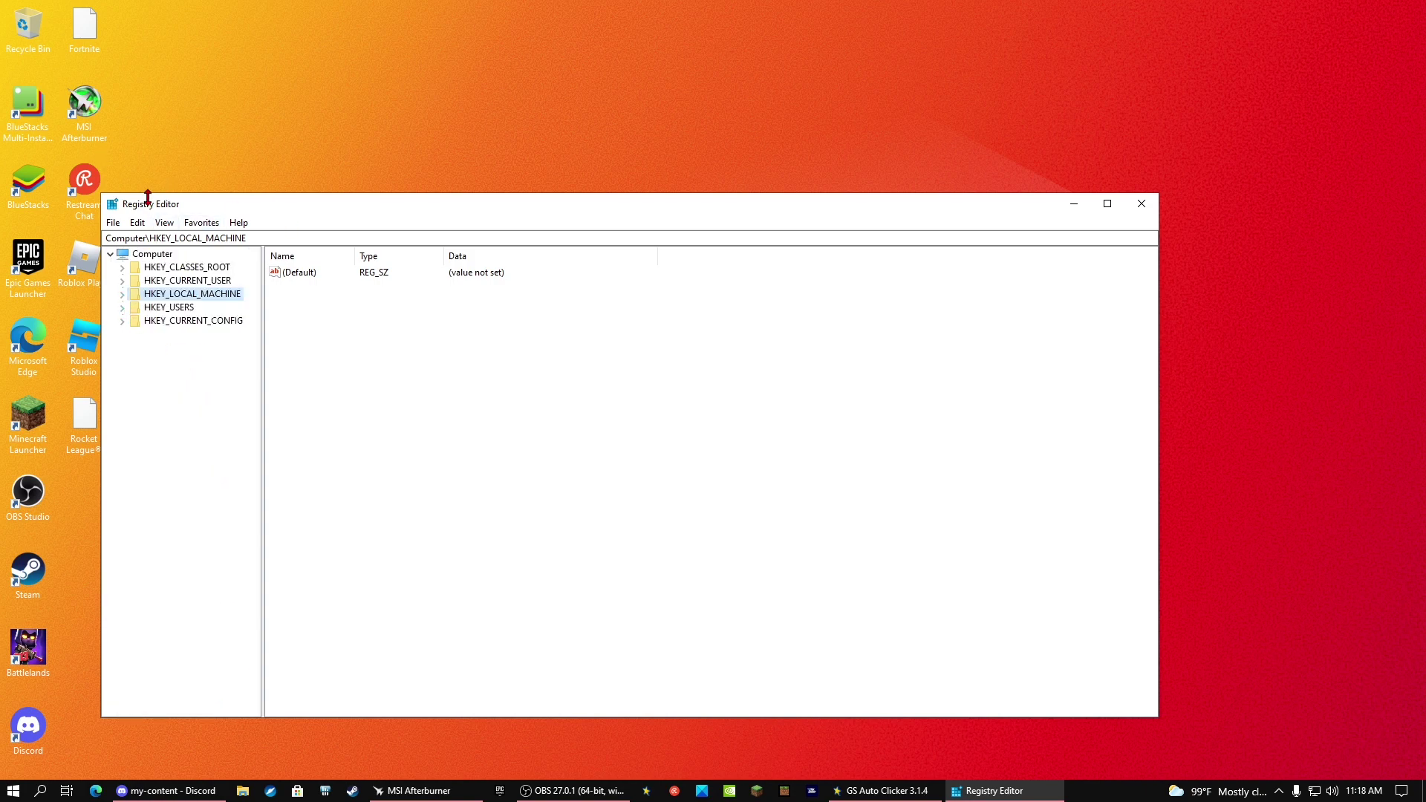
Step: Move the Registry Editor window and expand HKEY_LOCAL_MACHINE down to SOFTWARE
left_click_drag(144, 201, 207, 112)
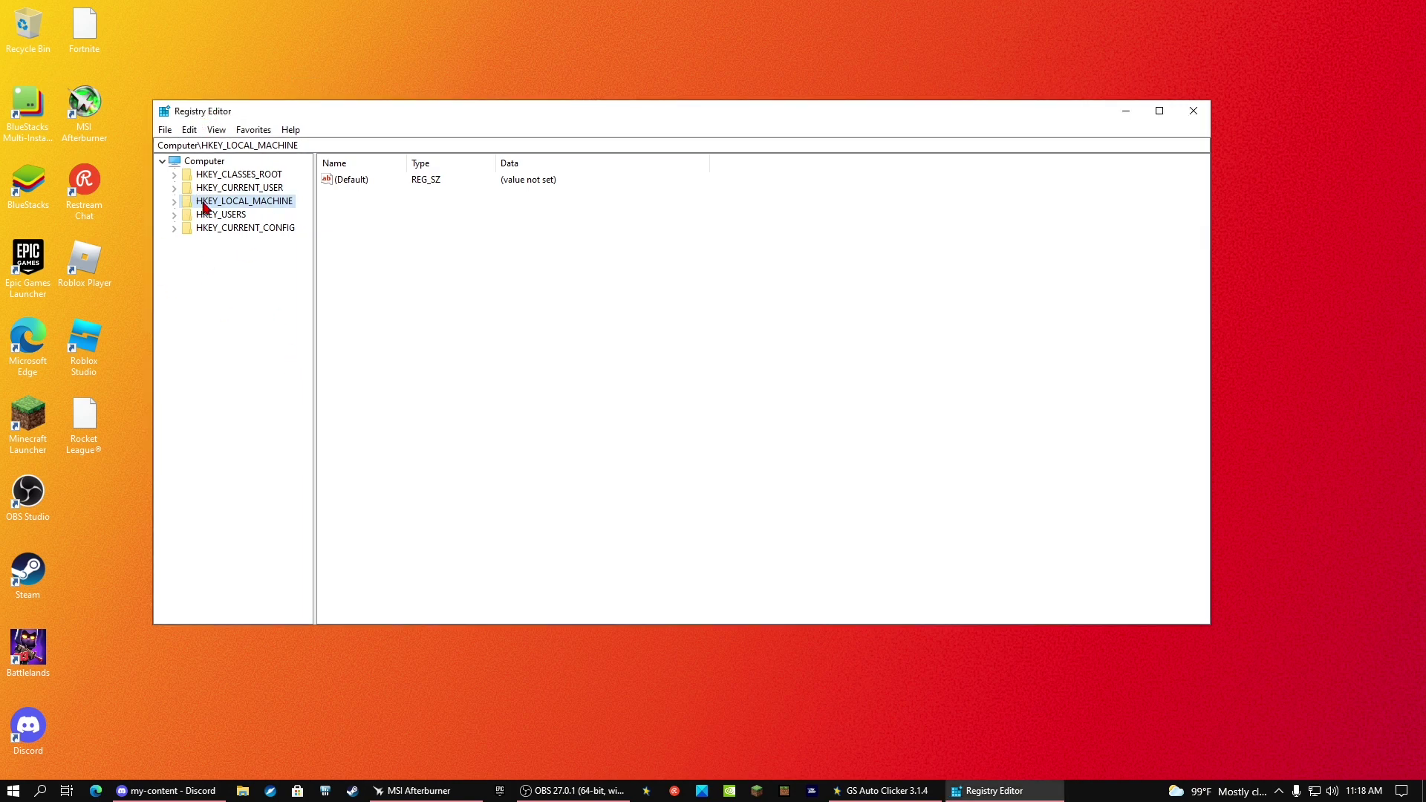
left_click(174, 202)
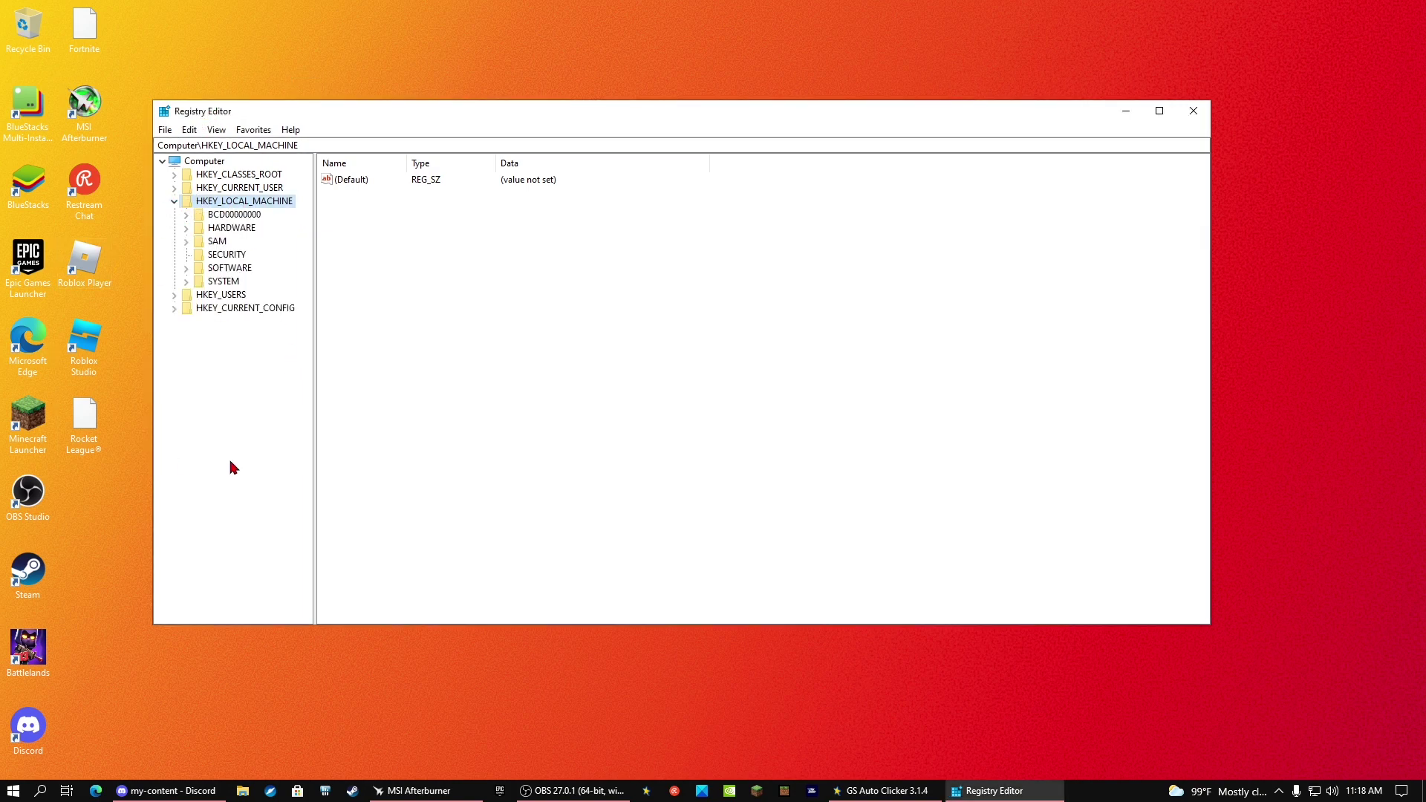
left_click(186, 282)
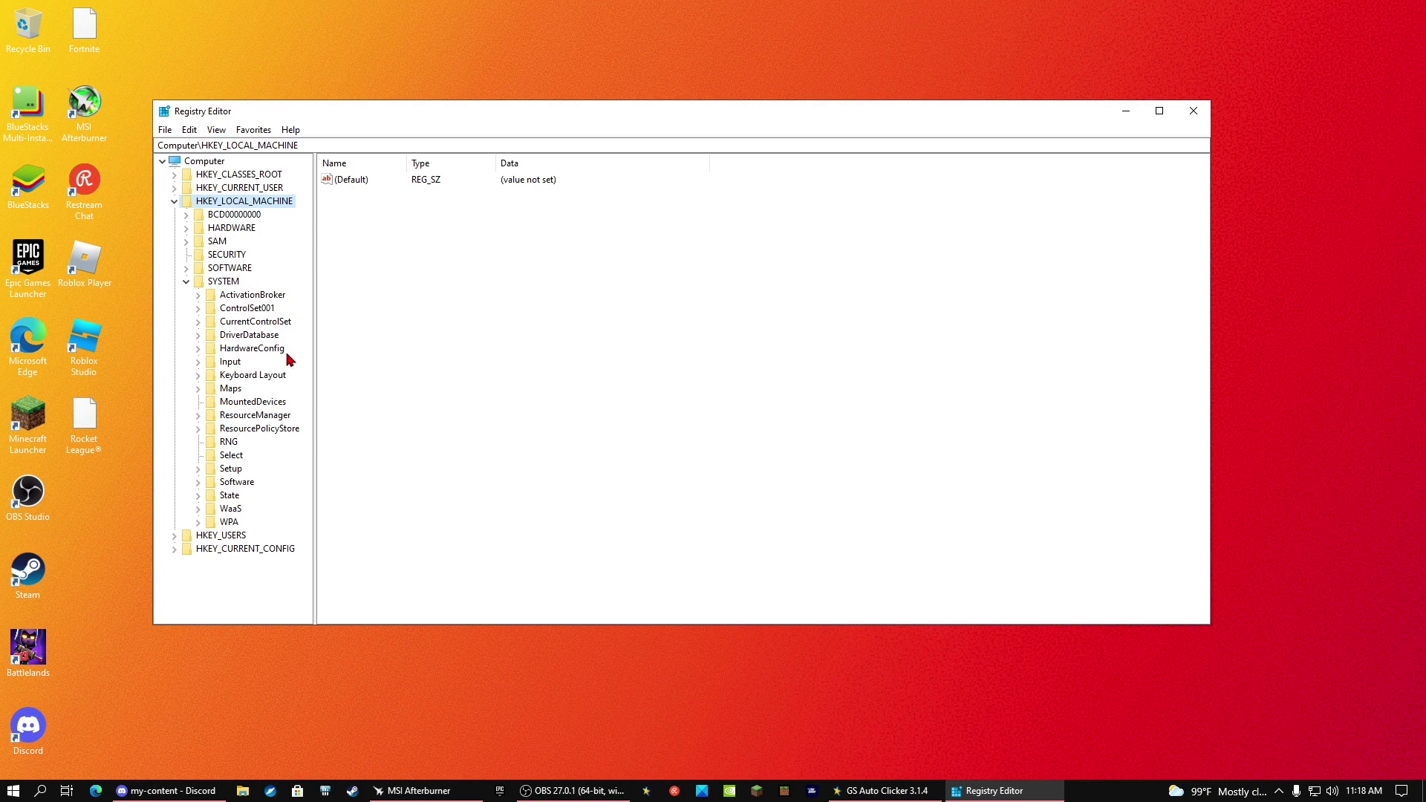
left_click(187, 281)
left_click(186, 268)
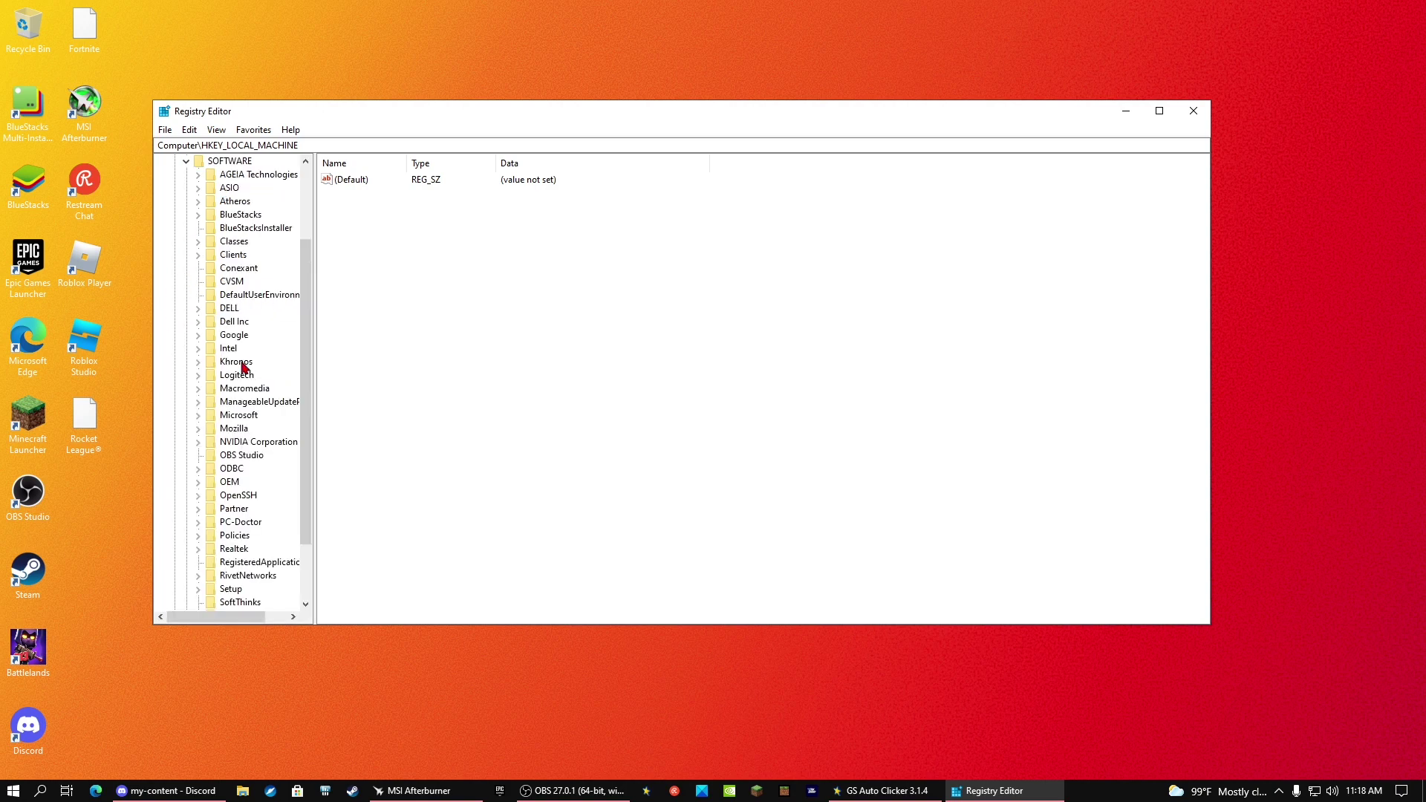
scroll(253, 372, "down", 2)
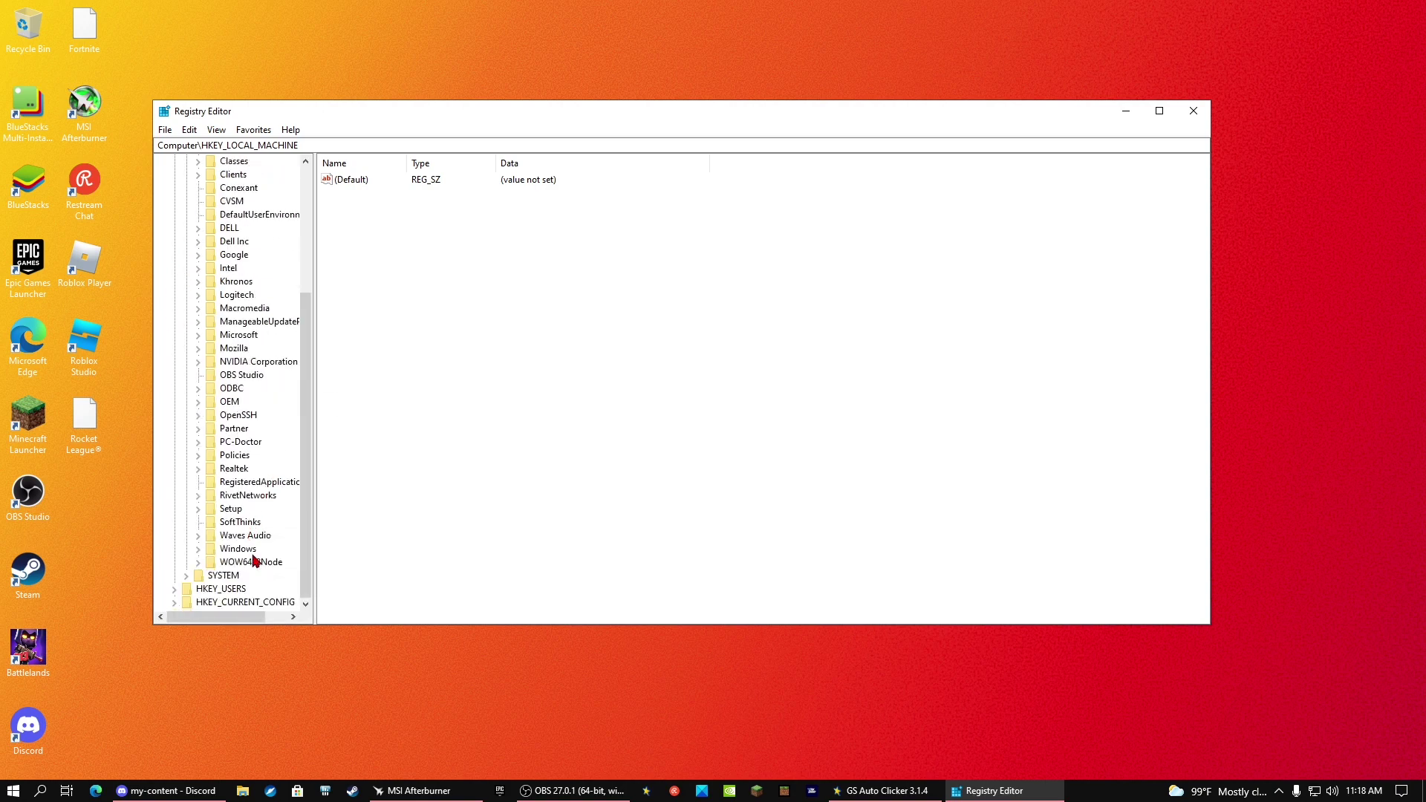
Step: Drill into Policies\Microsoft\Windows Defender and select its Policy Manager subkey
left_click(198, 455)
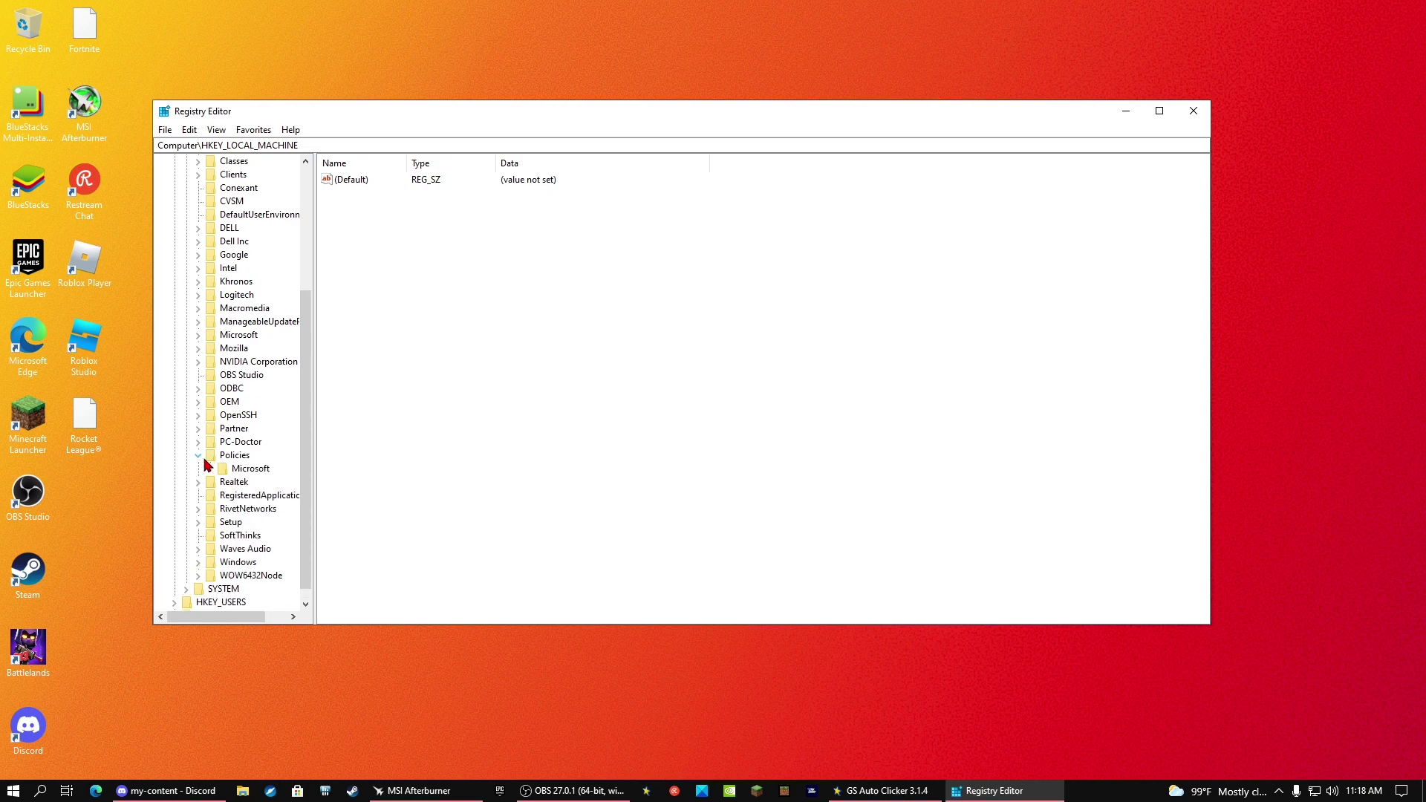
left_click(211, 469)
scroll(248, 424, "down", 3)
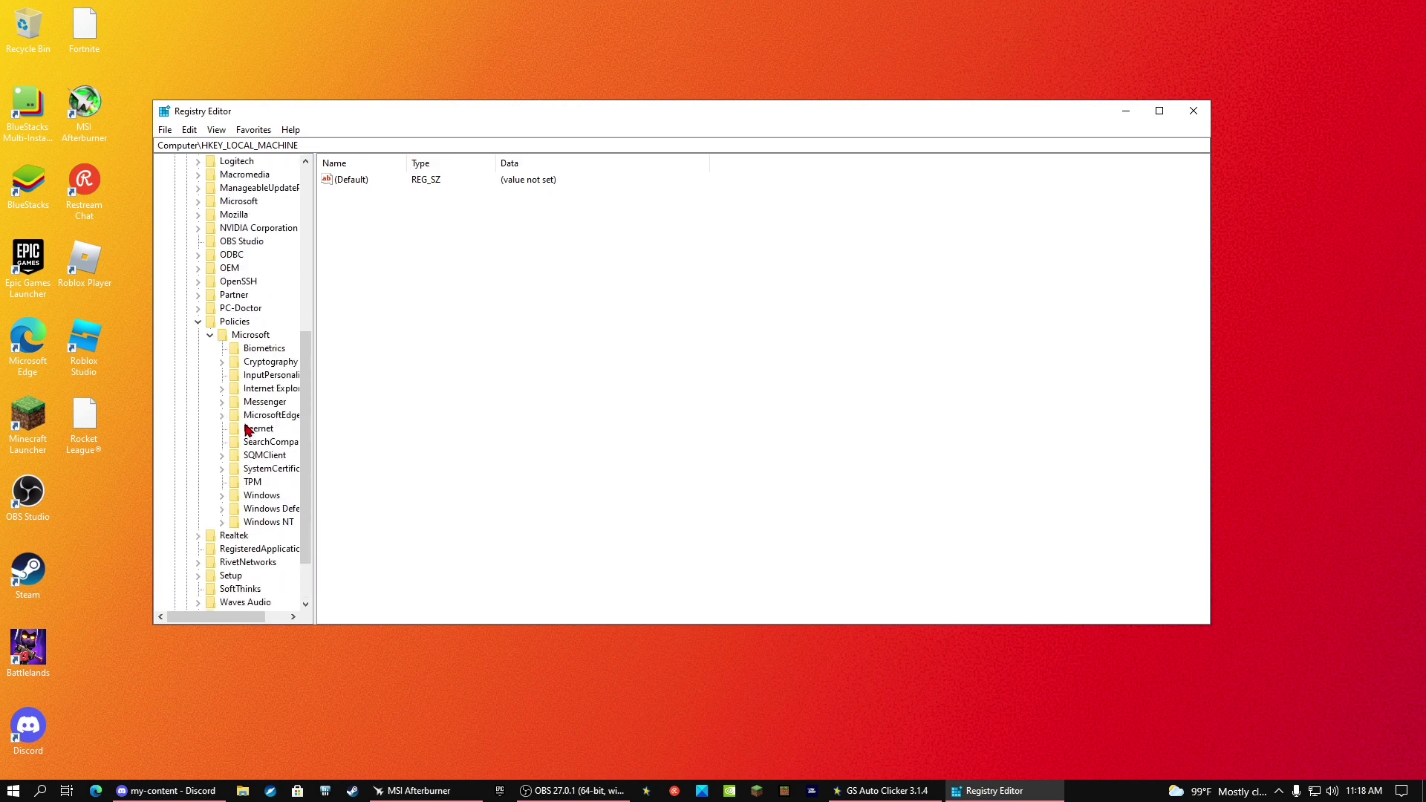
left_click_drag(262, 619, 282, 619)
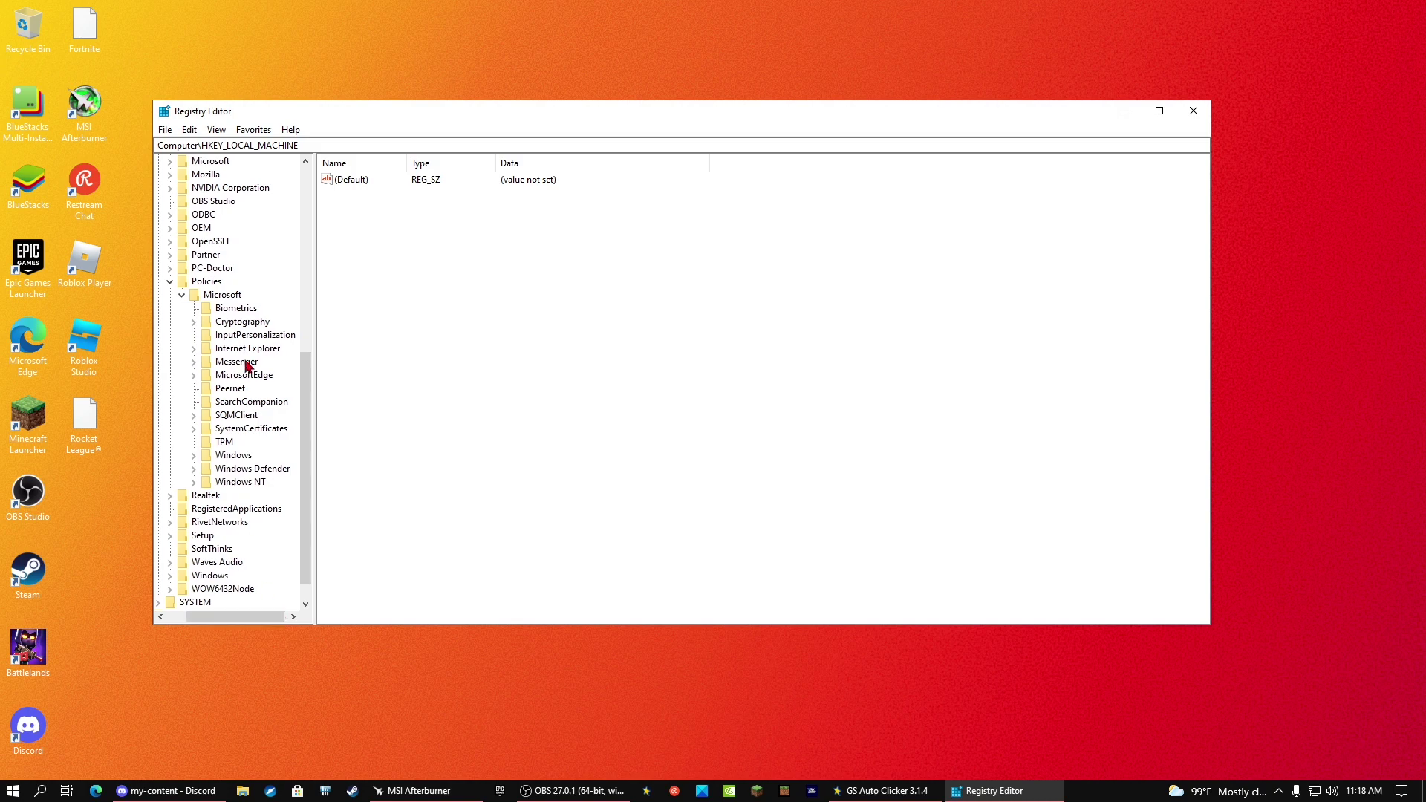
left_click(253, 469)
left_click(194, 469)
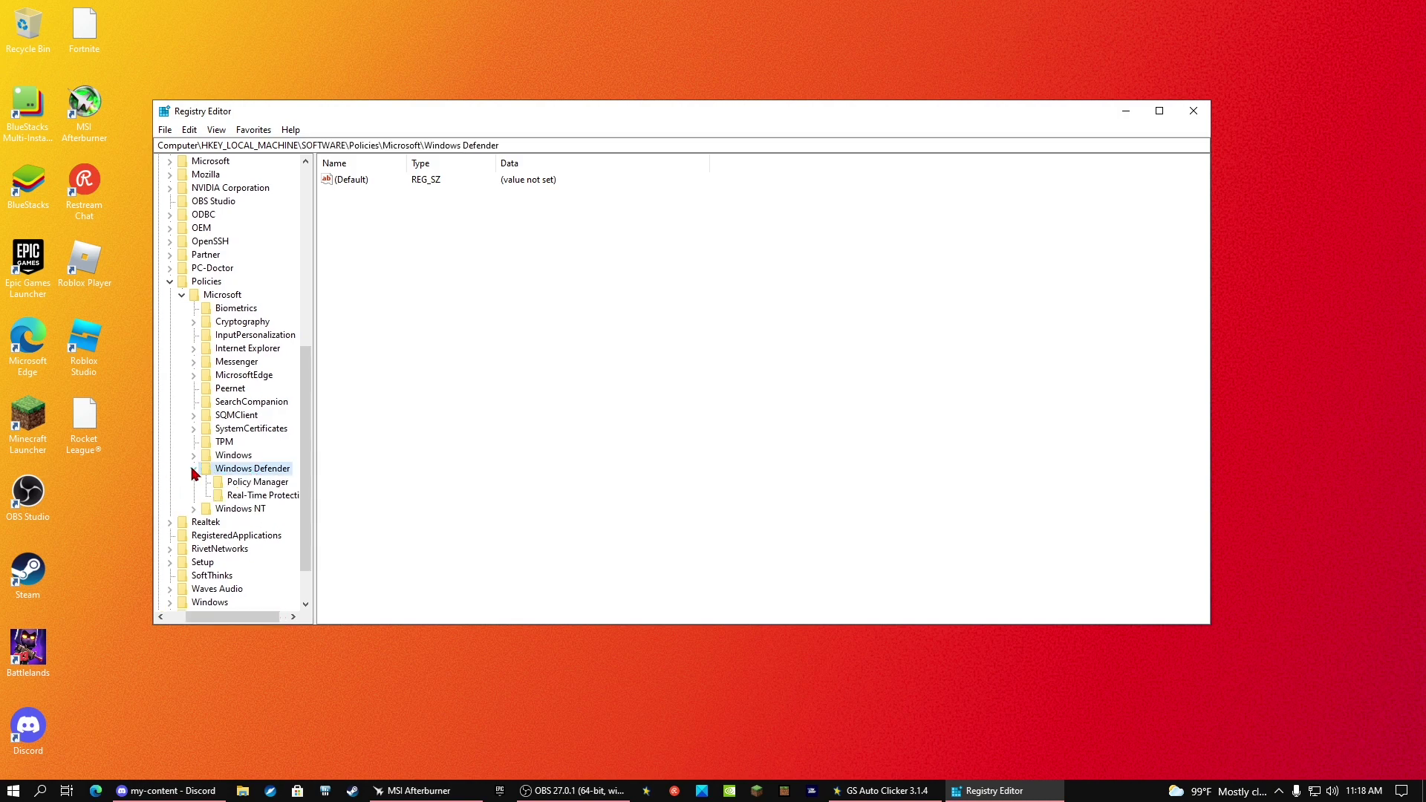
left_click_drag(223, 616, 233, 617)
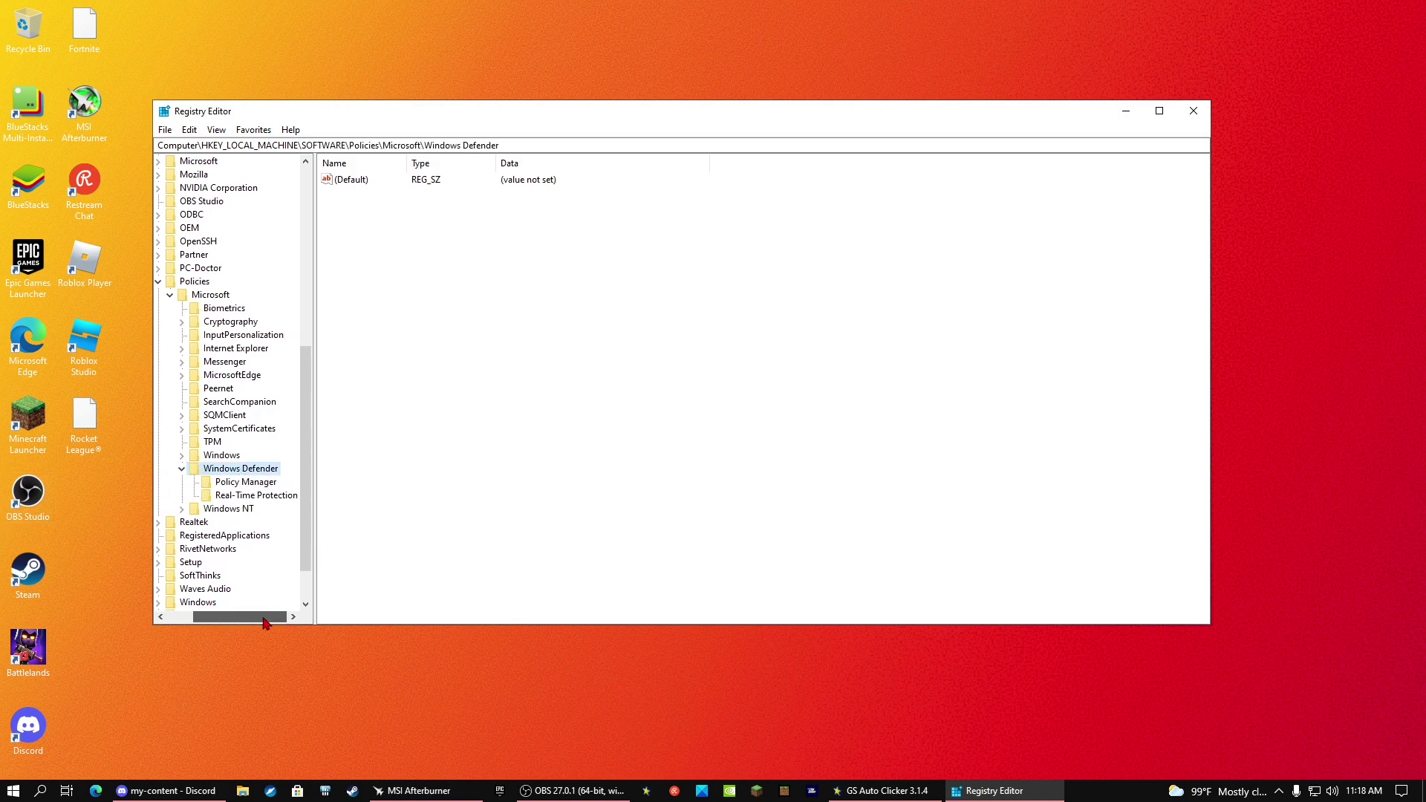
left_click(232, 487)
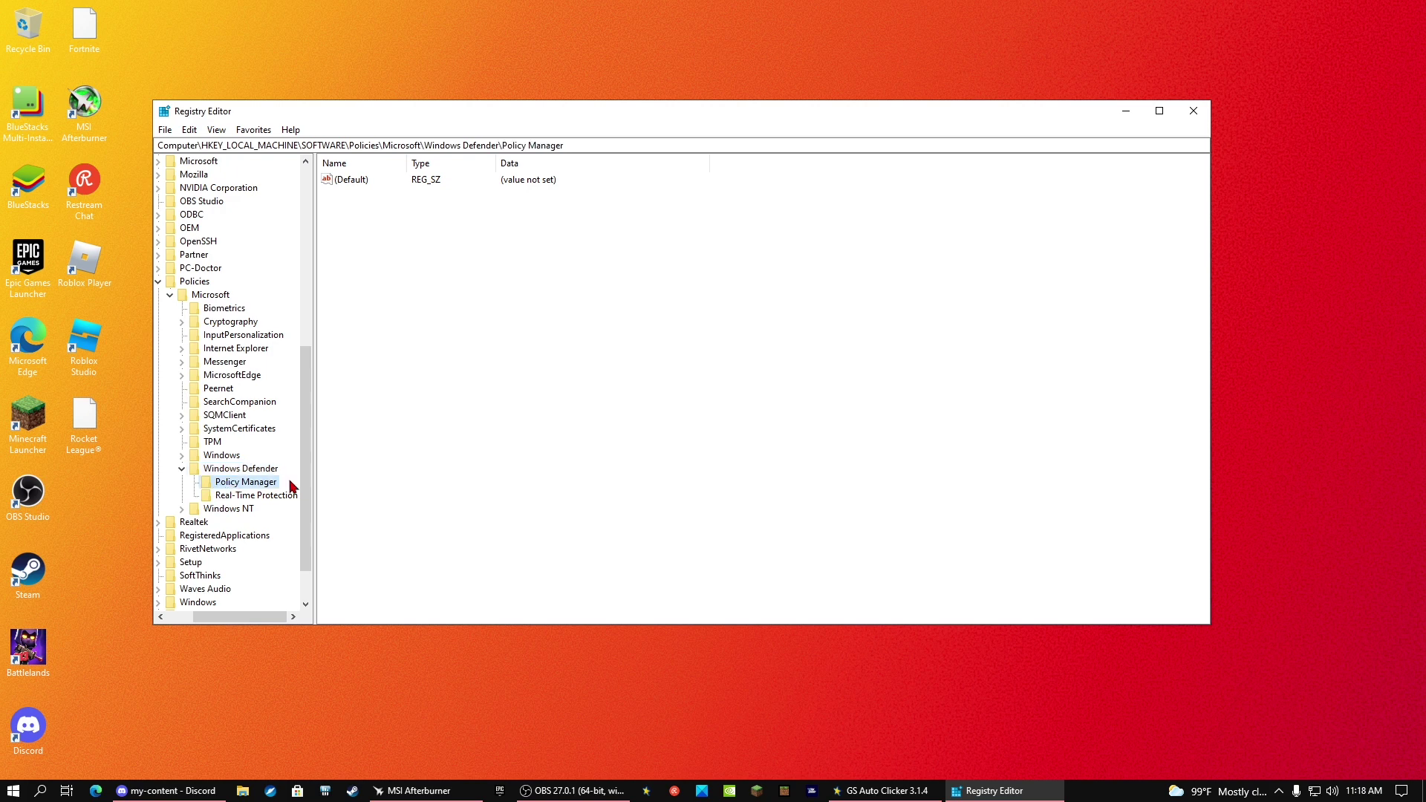
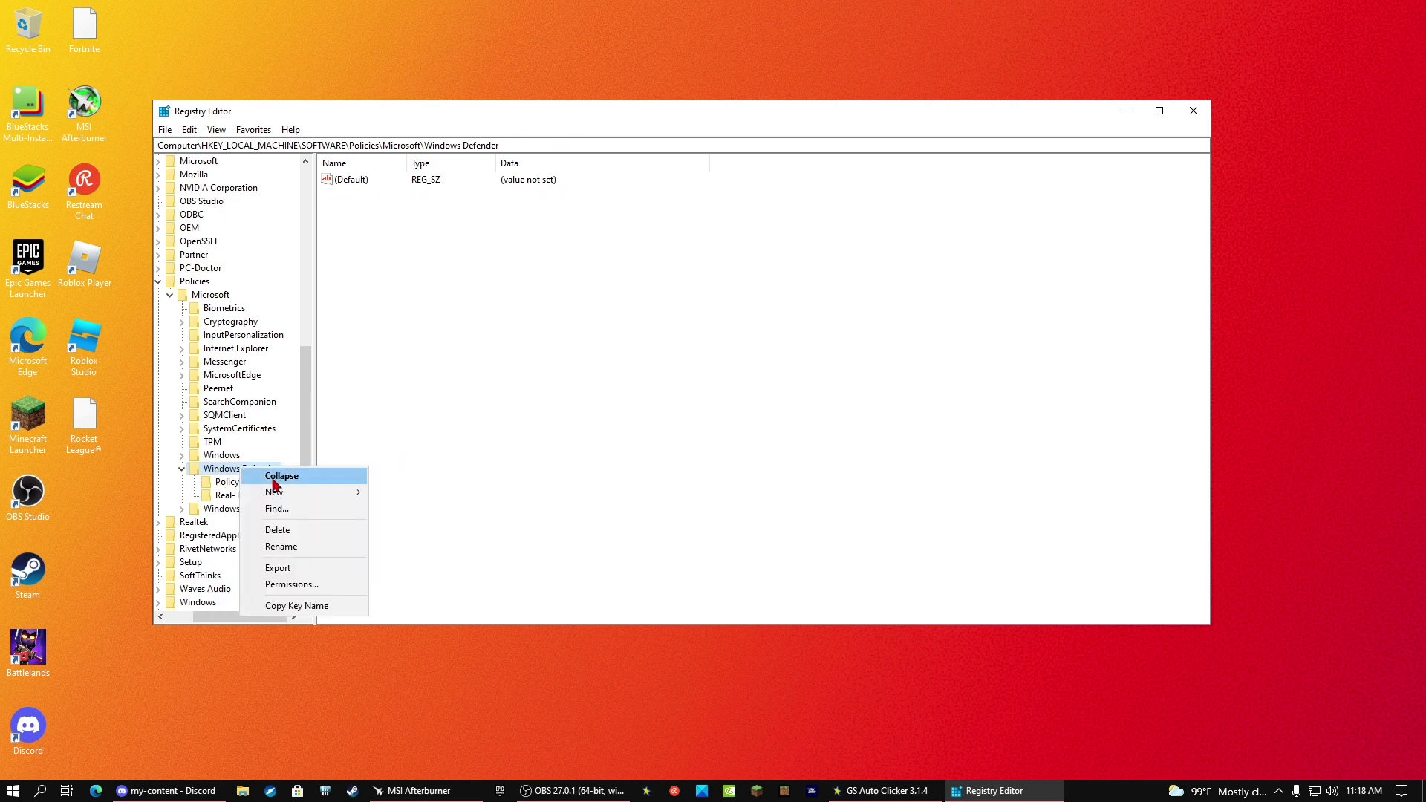
Step: Create a new key under Windows Defender and start naming it 'ReReal-Time-Prot'
mouse_move(275, 493)
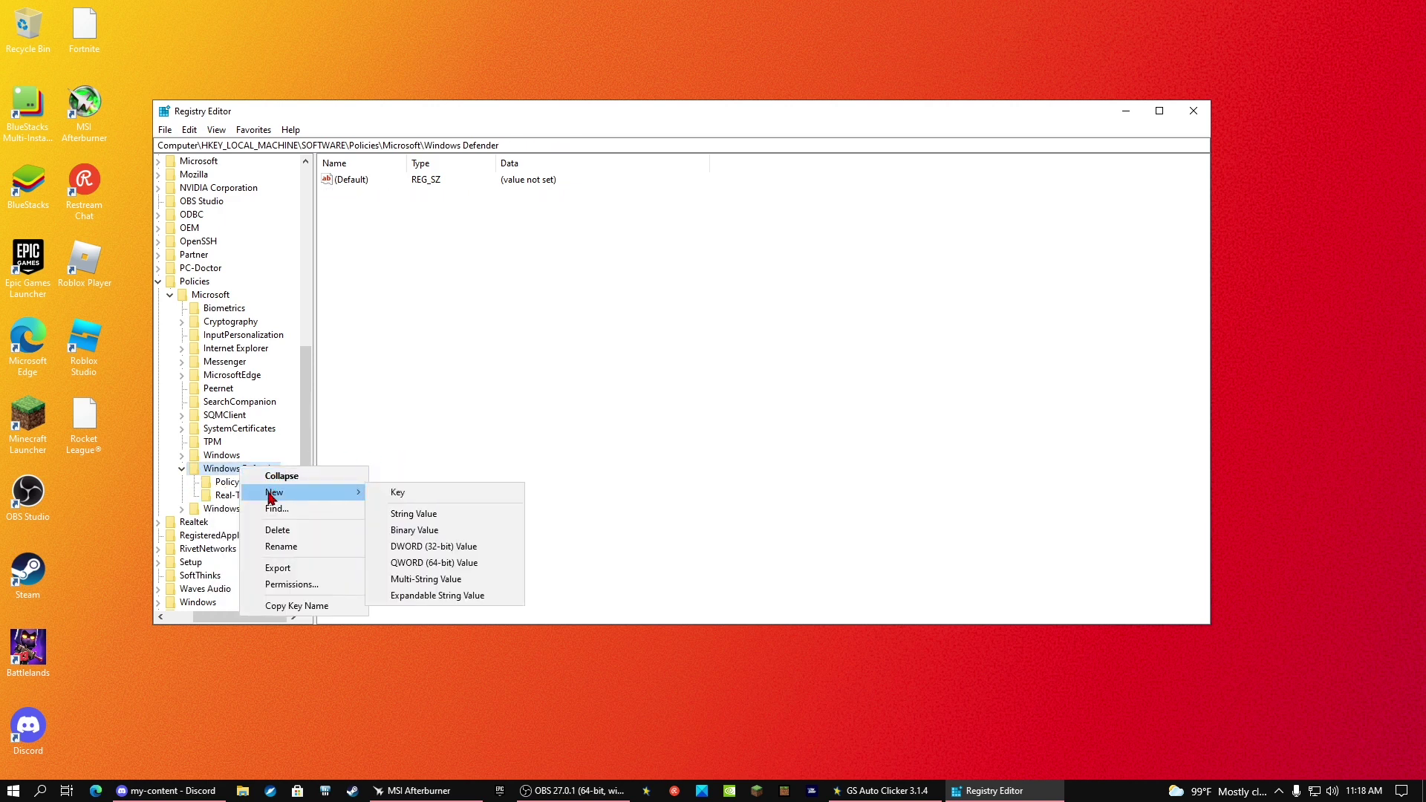
left_click(389, 493)
type("Real-Time-Protection")
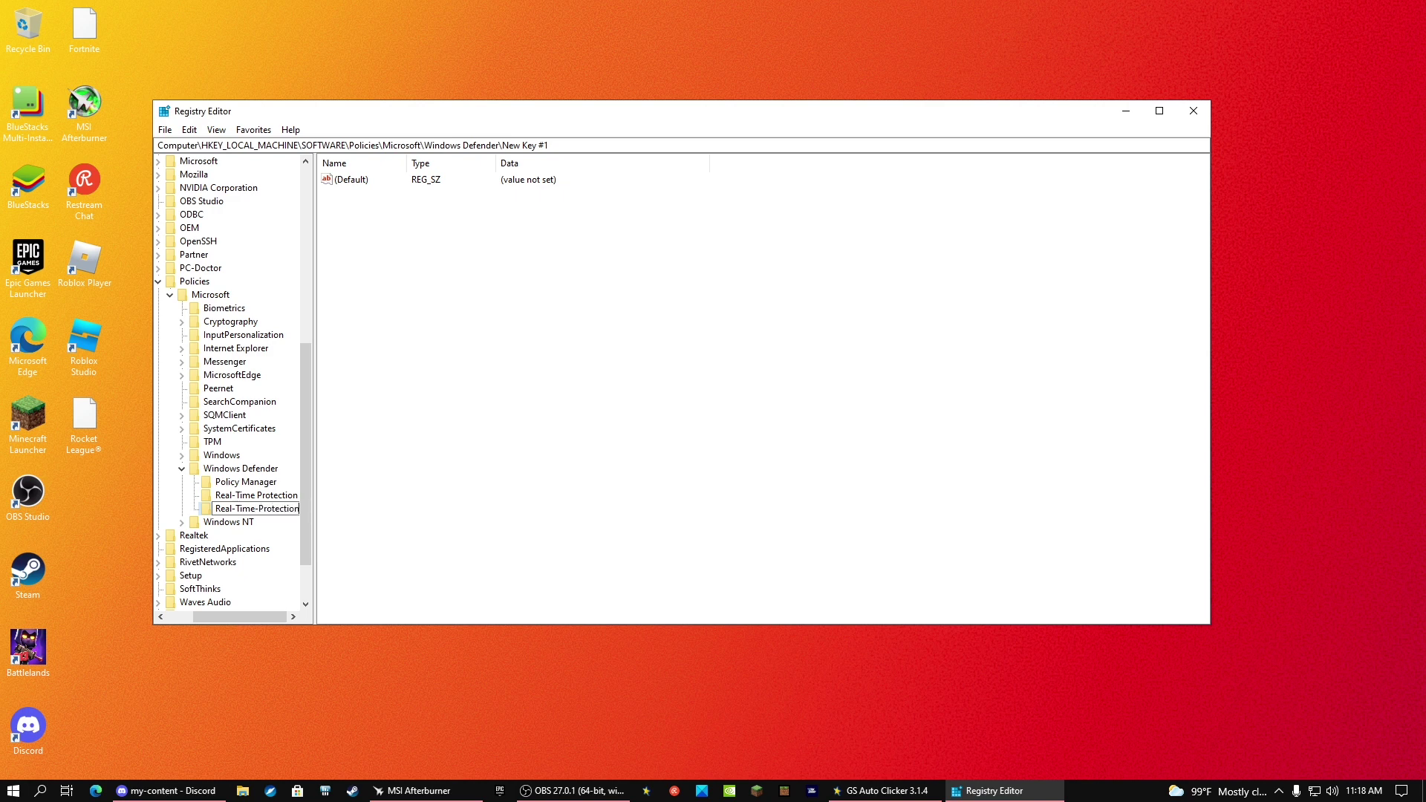
Step: Delete the stray Real-Time-Protection key, then verify Real-Time Protection still holds DisableRealtimeMonitoring = 1
key("Return")
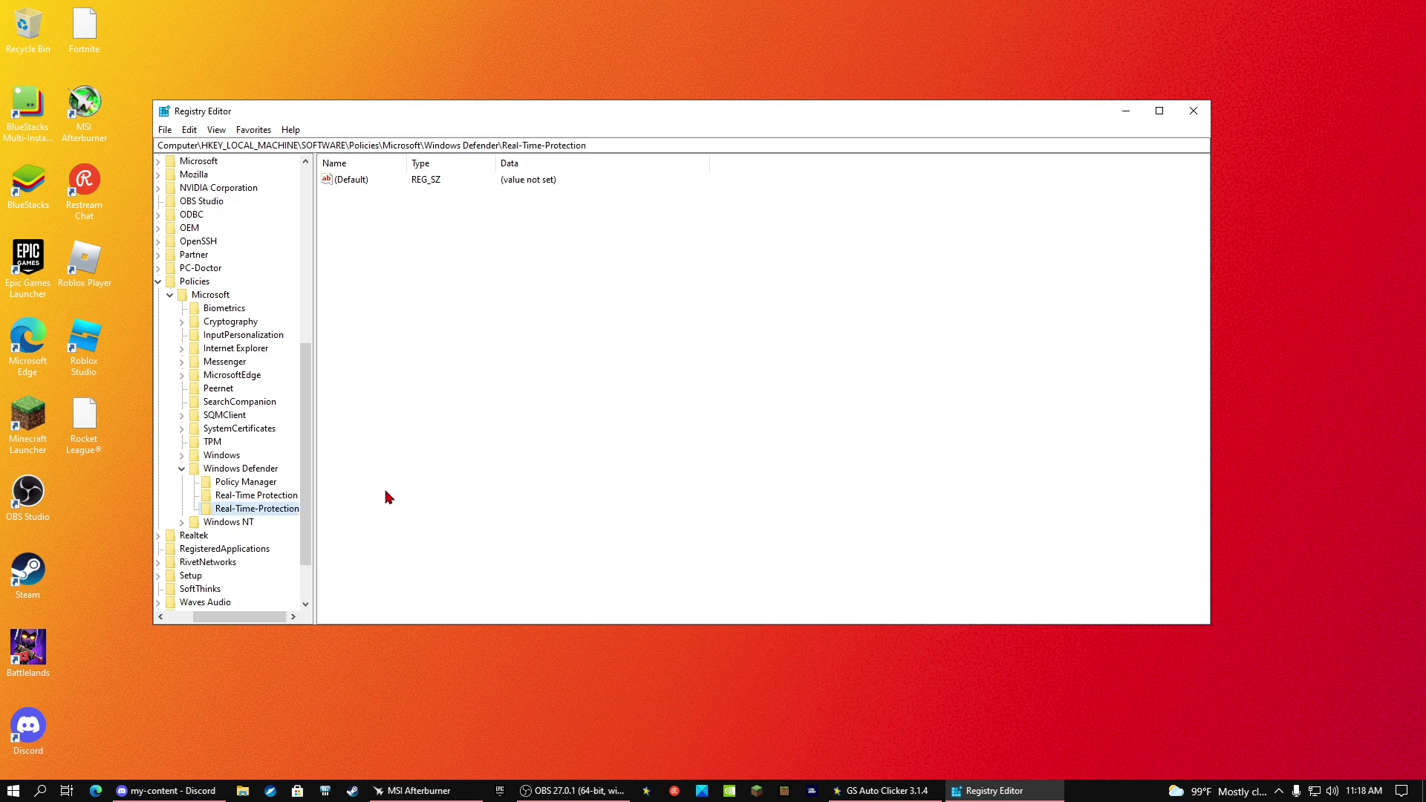
right_click(236, 509)
left_click(282, 567)
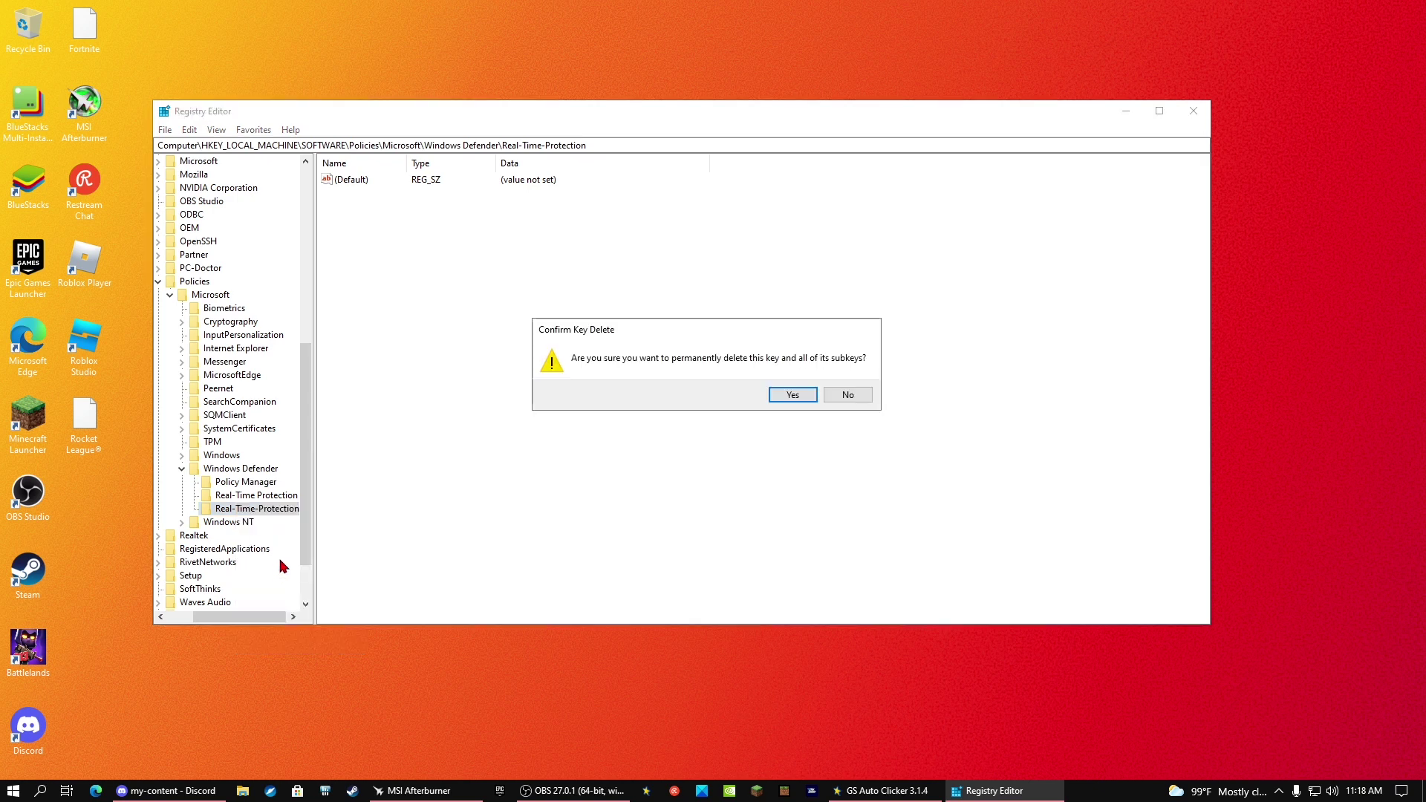
left_click(786, 395)
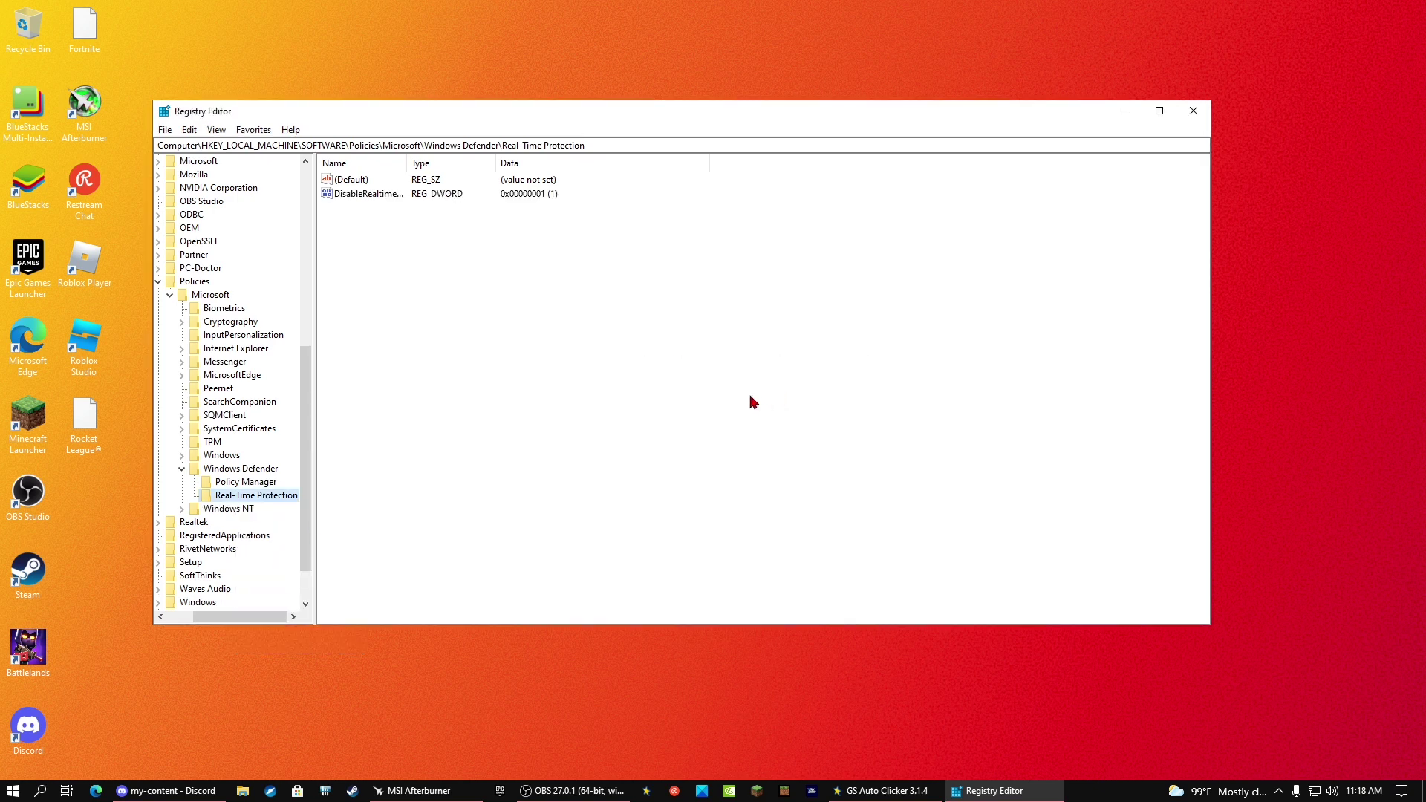
left_click(244, 482)
left_click(263, 496)
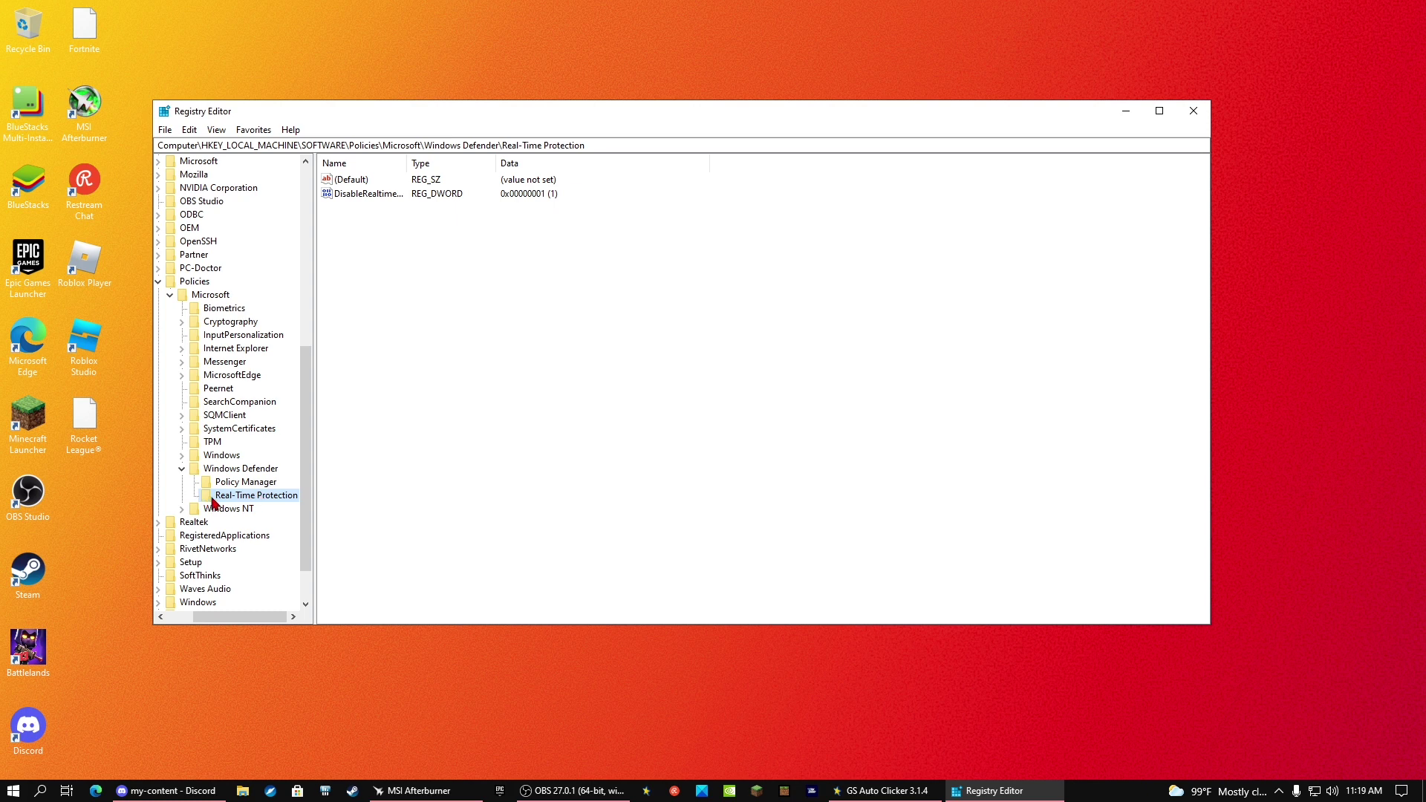
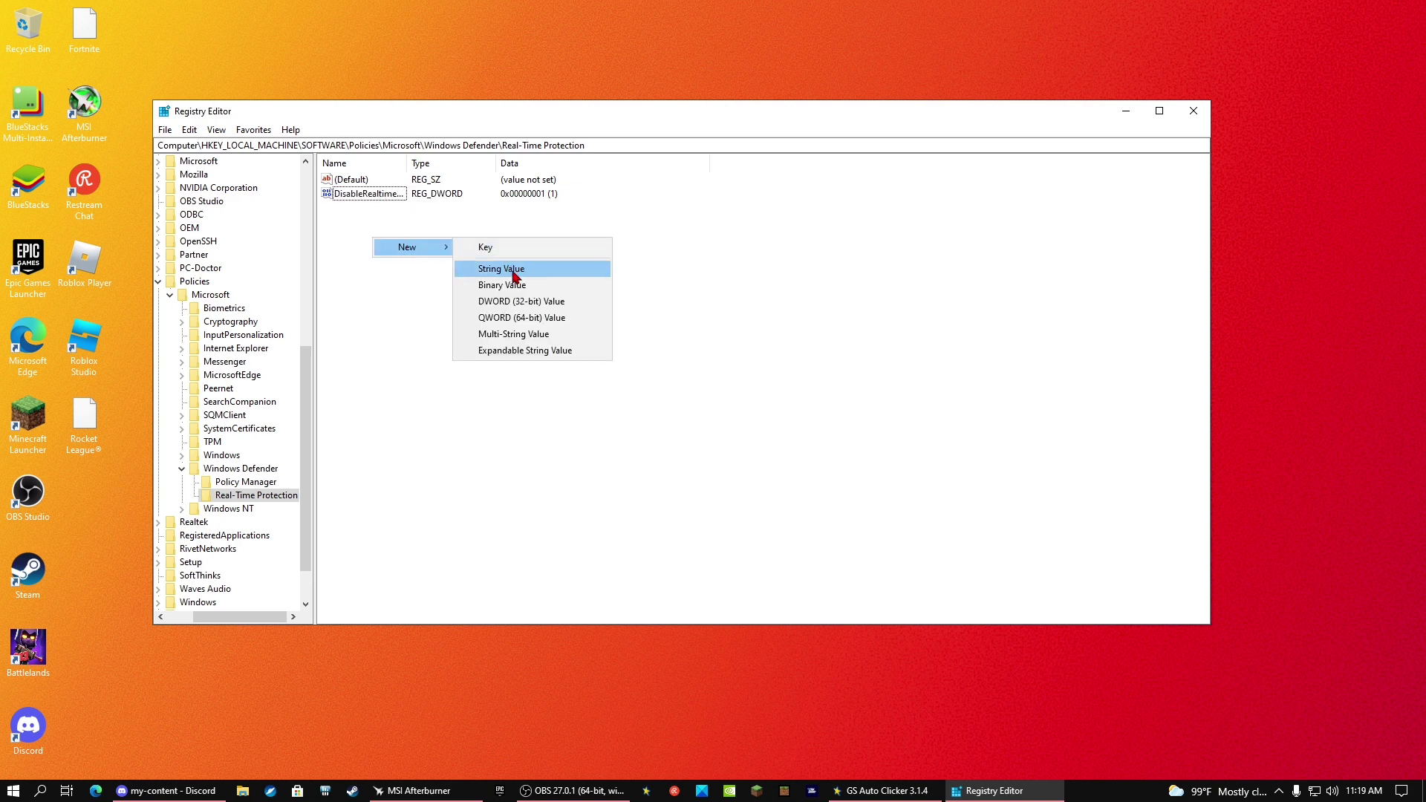
Step: Add a second DWORD (32-bit) value, New Value #1 with data 0, under Real-Time Protection
left_click(549, 303)
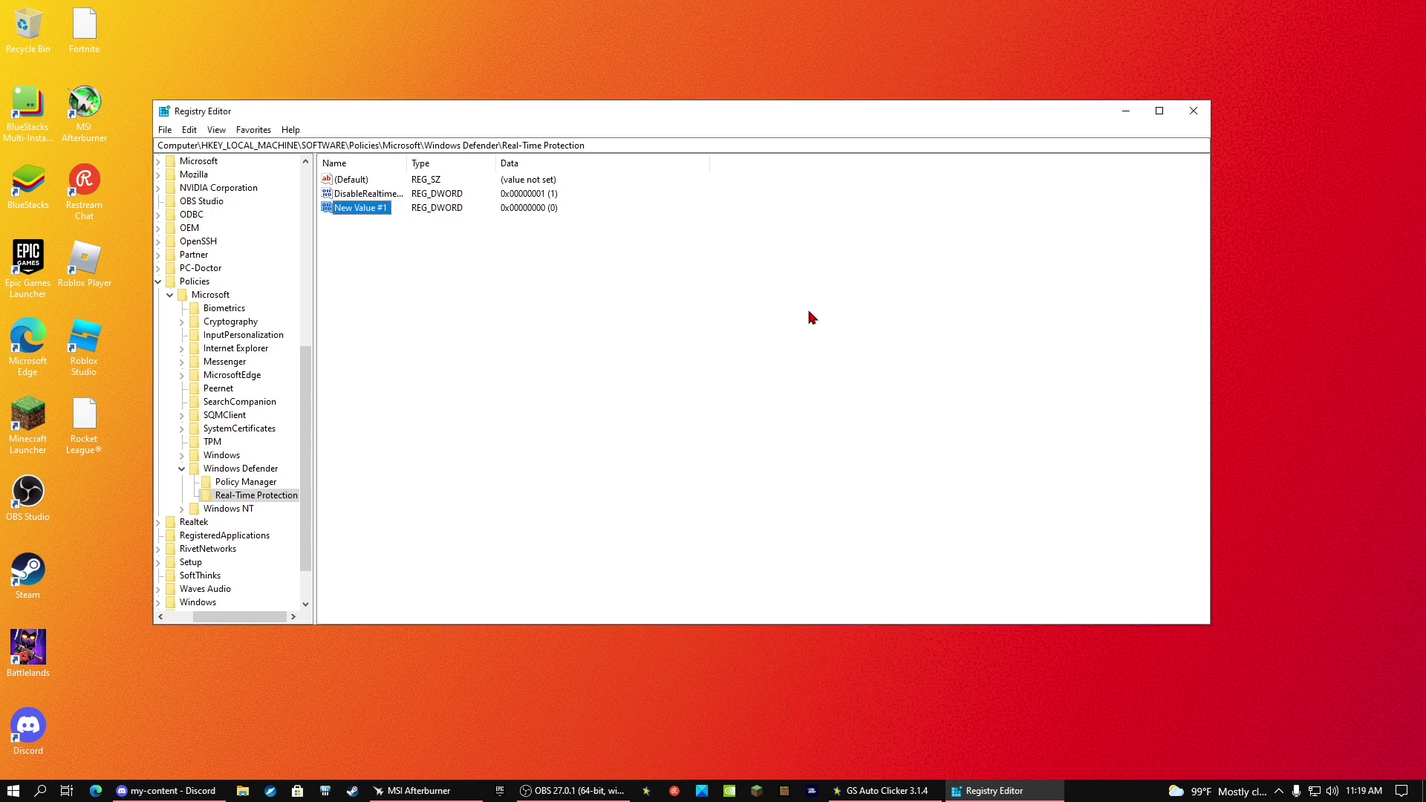
Step: Delete the stray New Value #1 DWORD from the Real-Time Protection key
right_click(372, 205)
left_click(408, 250)
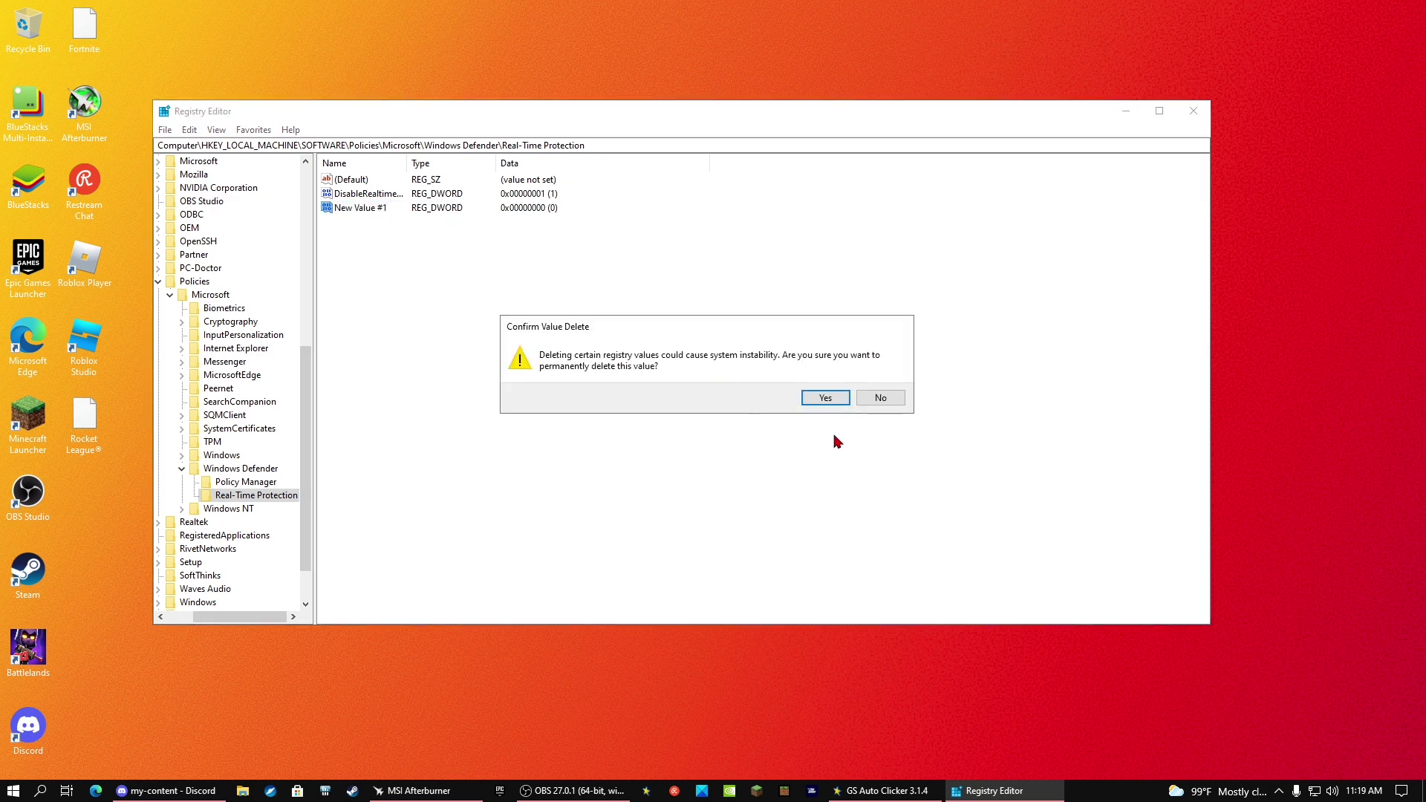
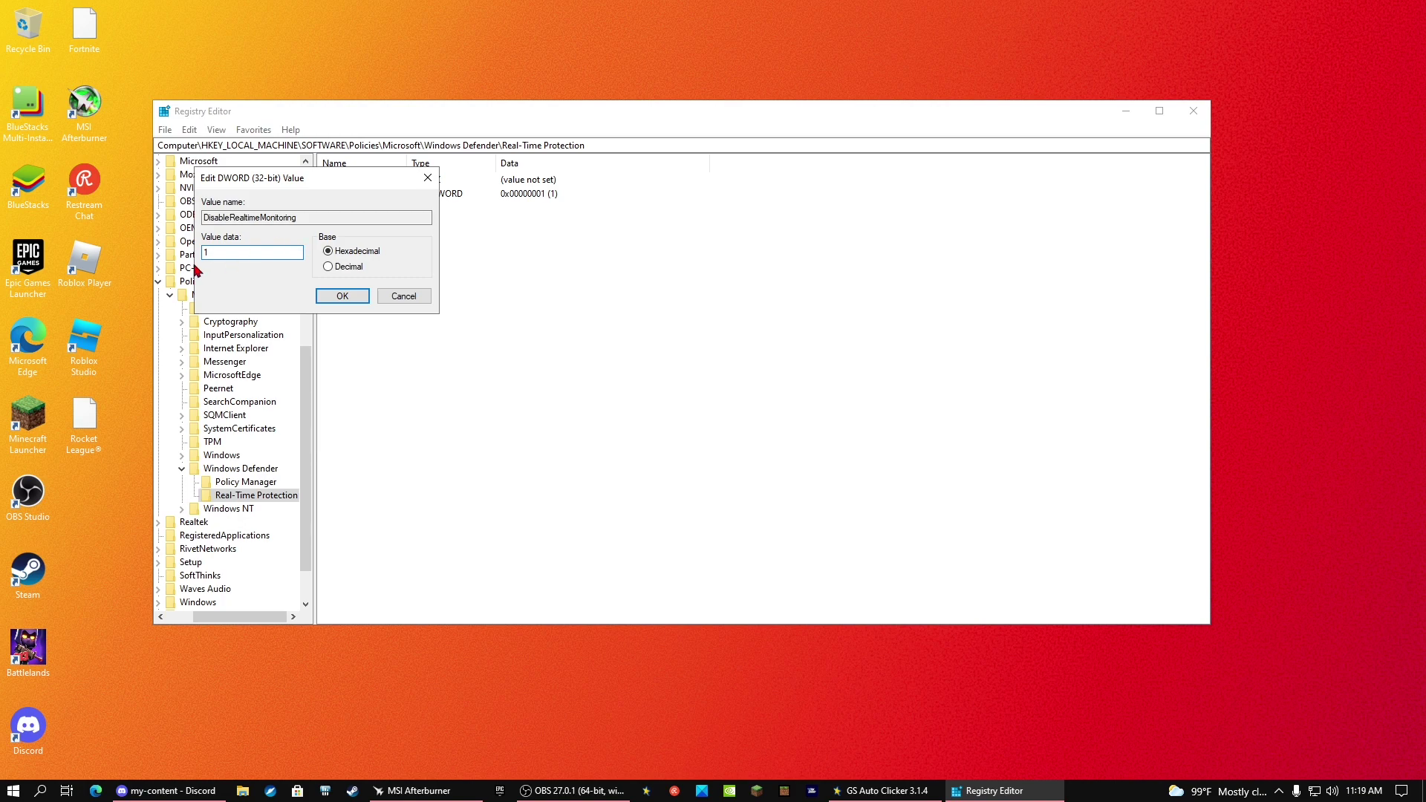
Step: Confirm DisableRealtimeMonitoring with value data 1 in the Edit DWORD dialog
left_click(344, 296)
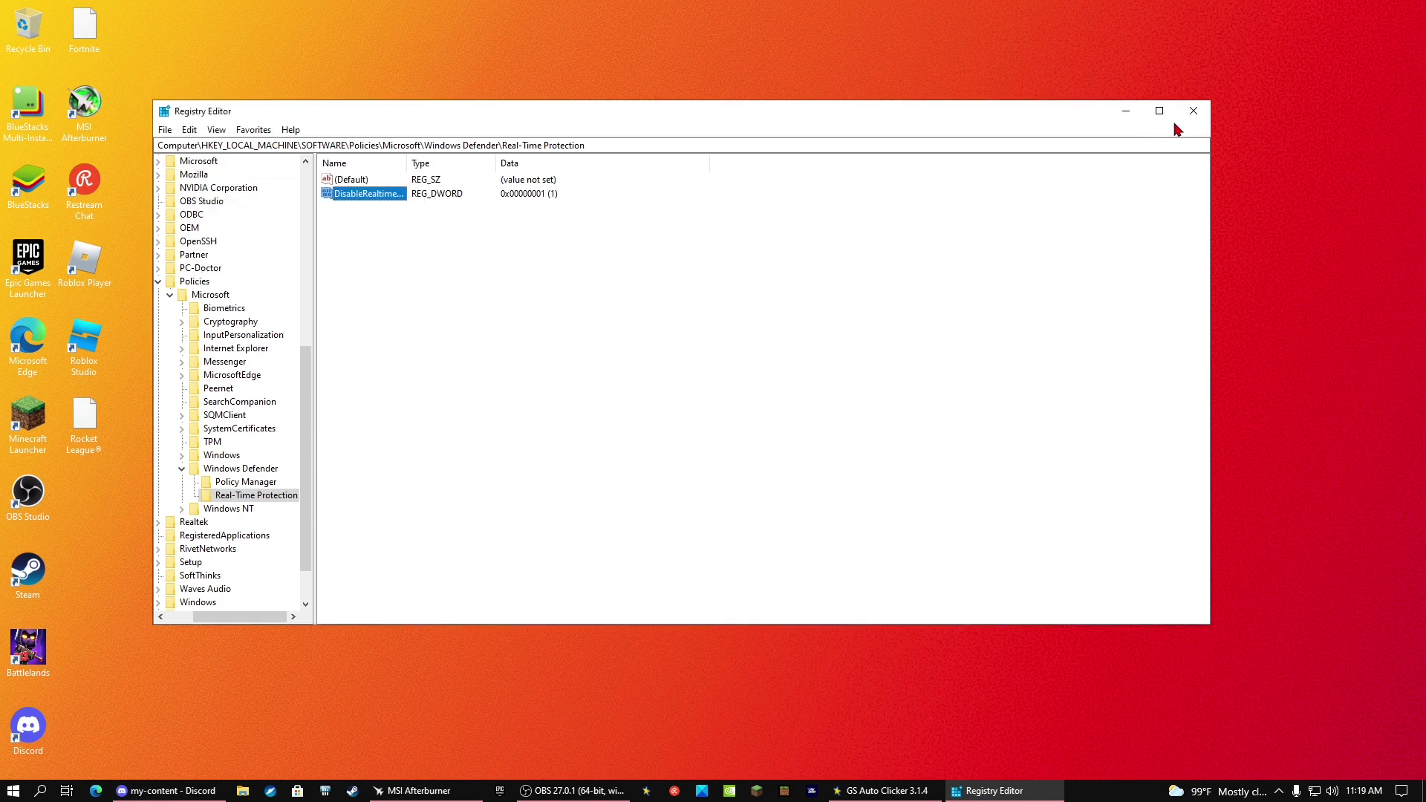
left_click(1194, 111)
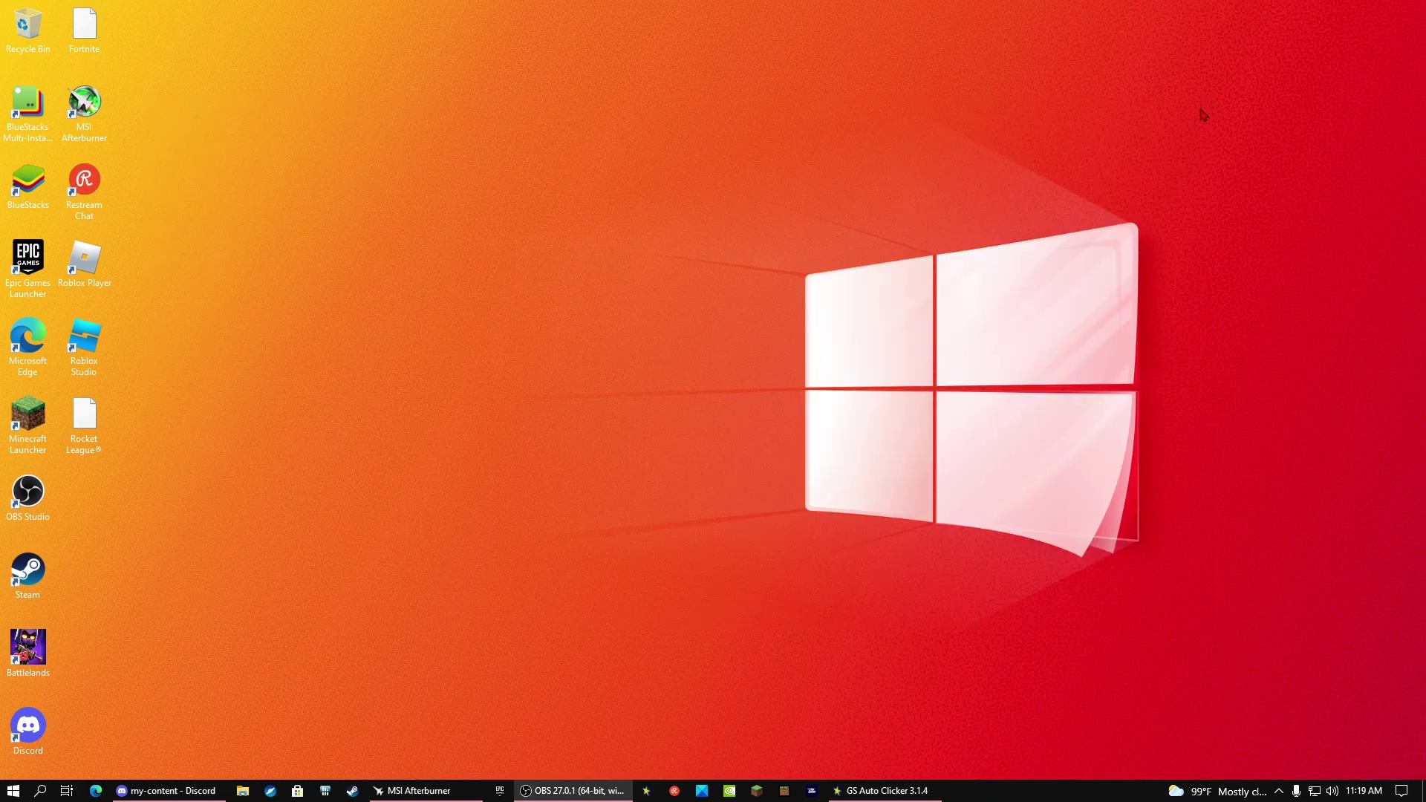
right_click(806, 306)
left_click(861, 351)
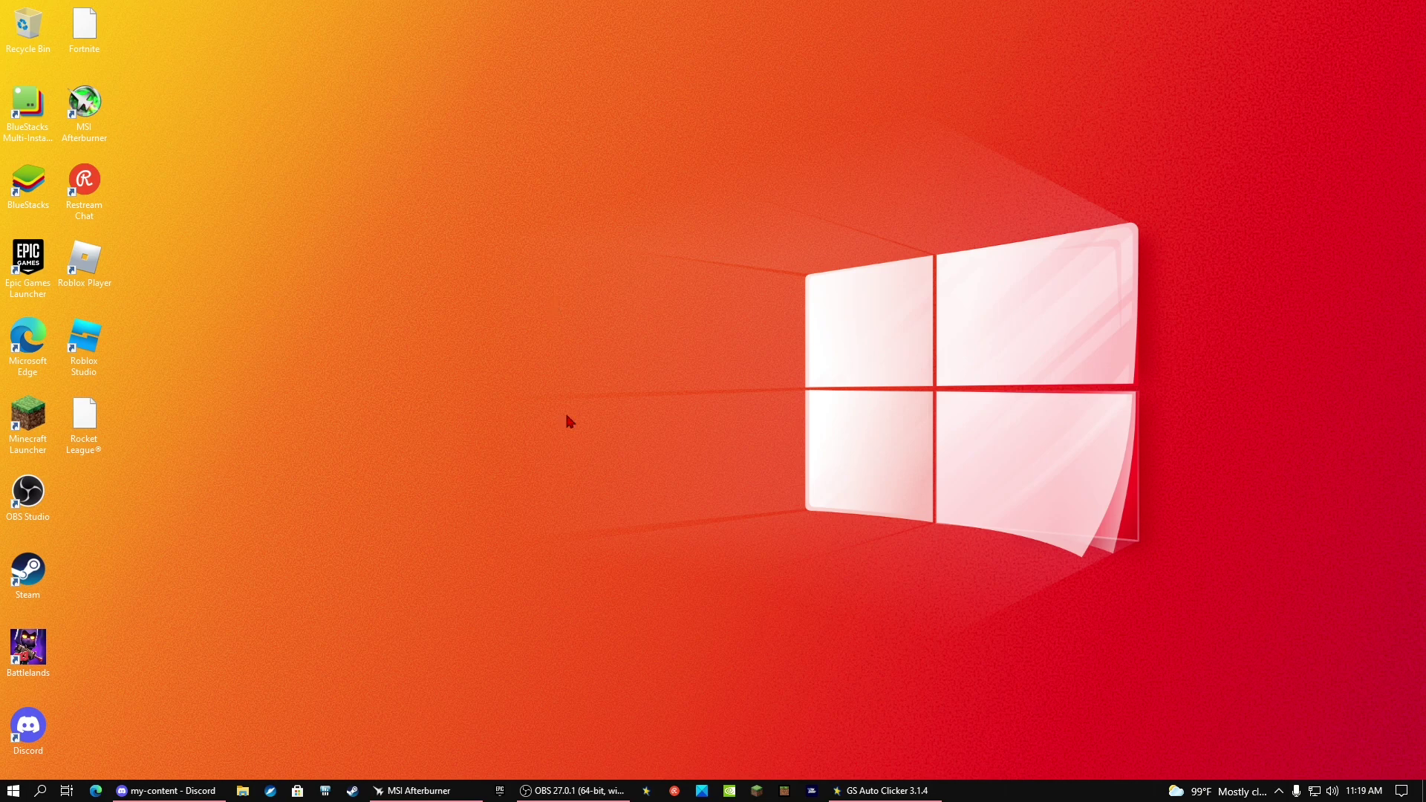
right_click(934, 379)
left_click(979, 417)
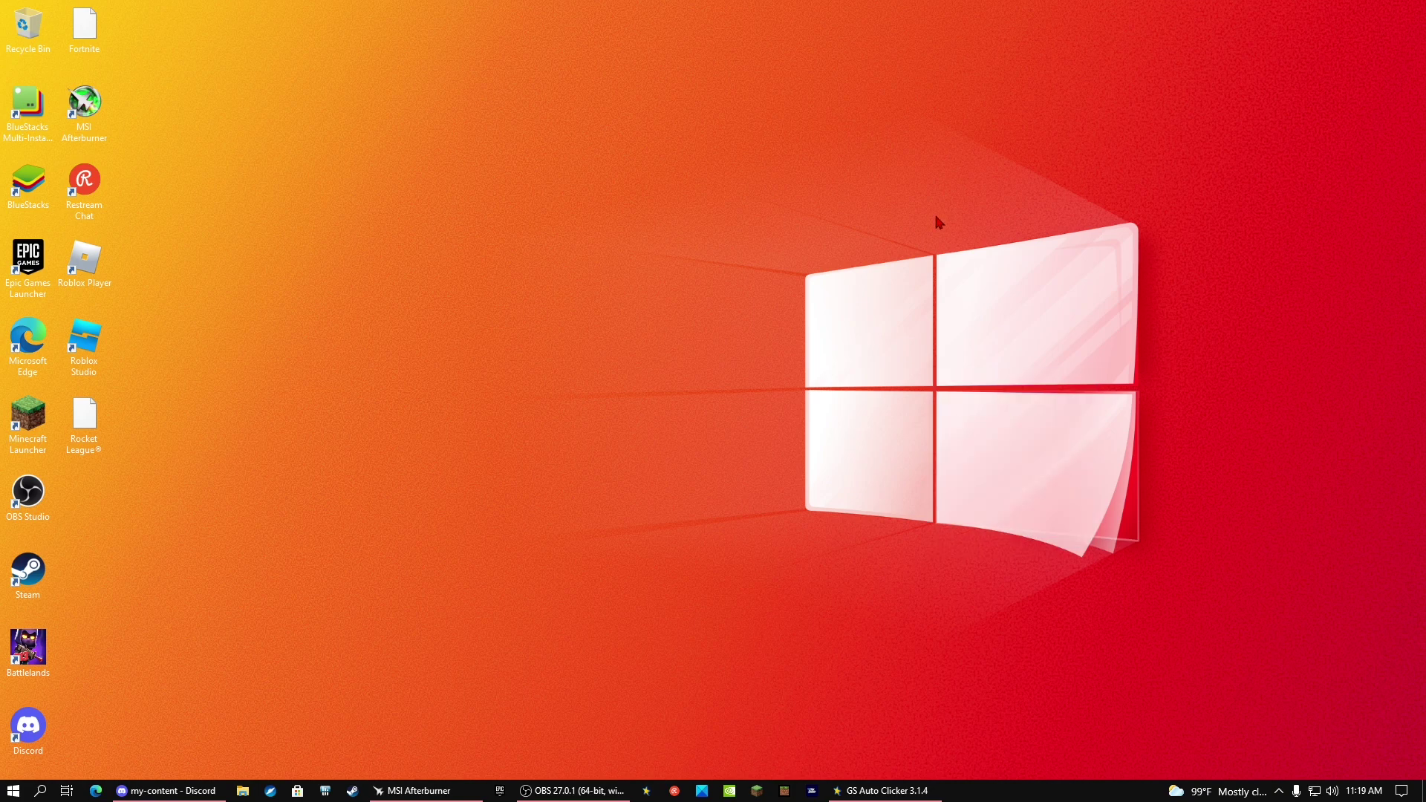